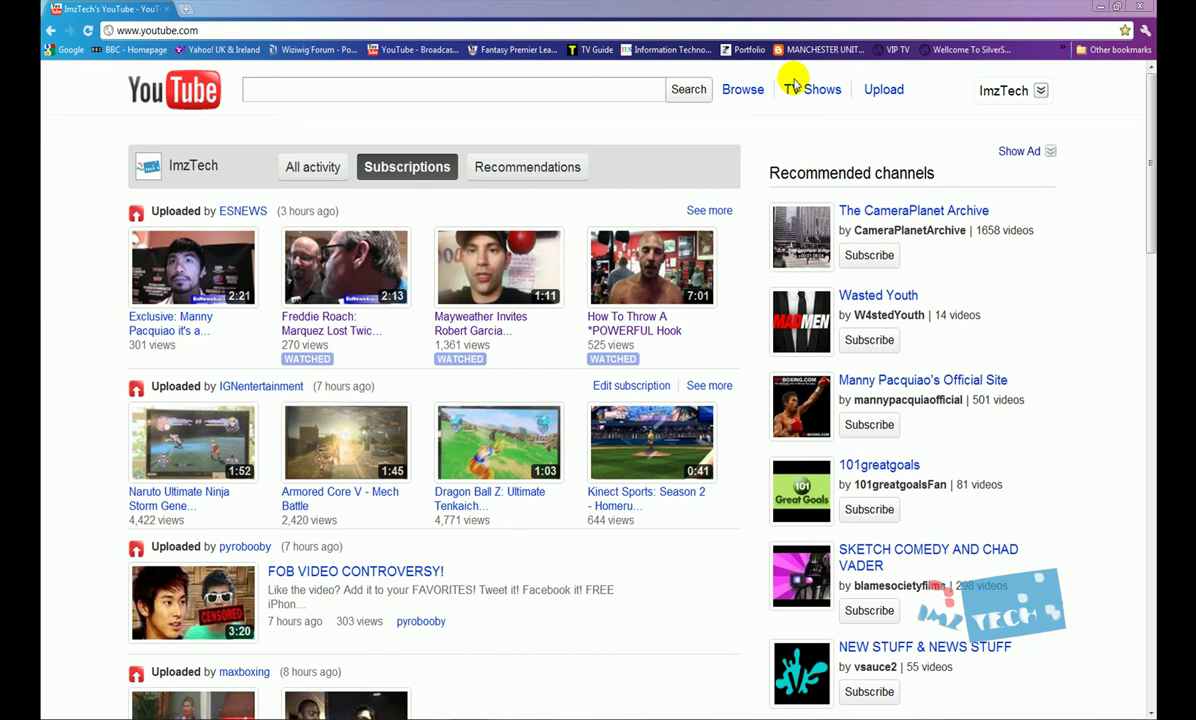
# Open the account menu and go to the list of uploaded videos
pyautogui.click(1039, 90)
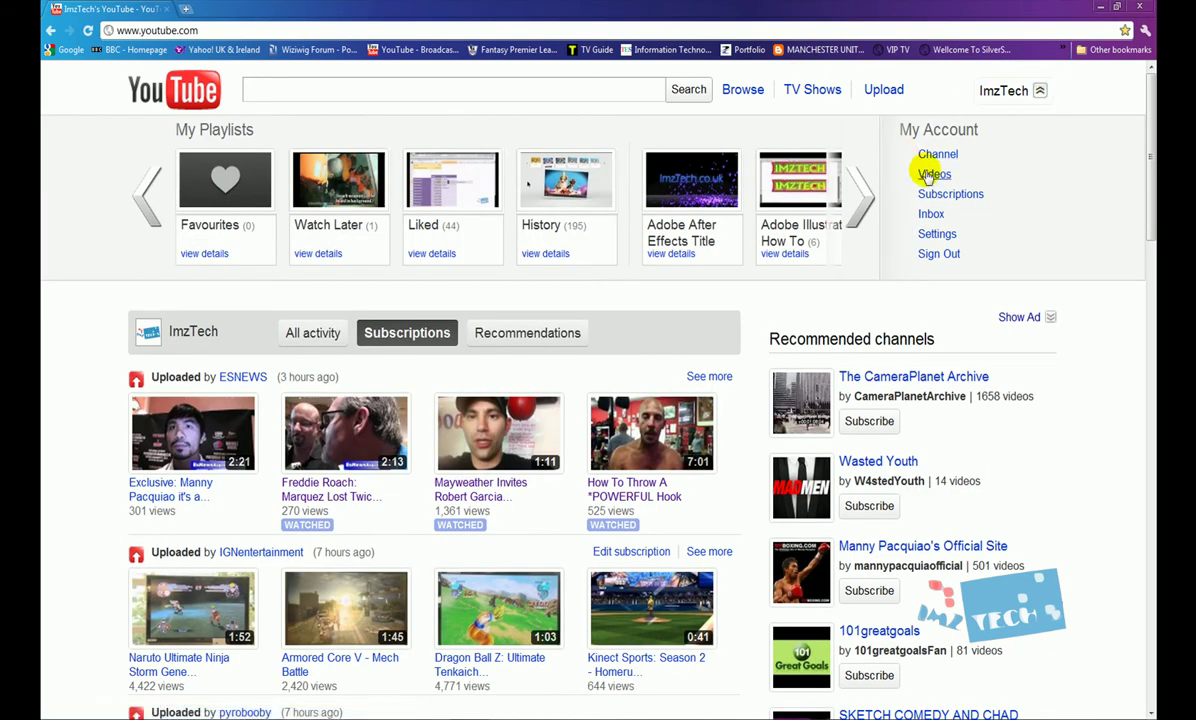
pyautogui.click(933, 175)
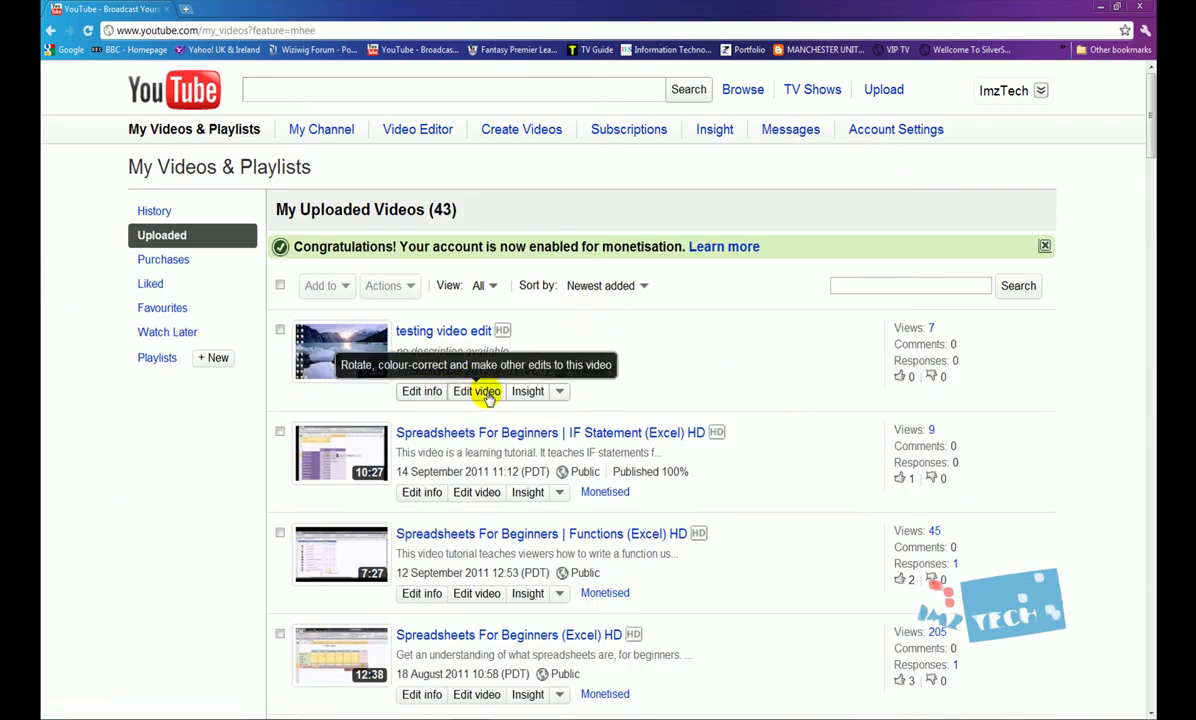
pyautogui.click(488, 393)
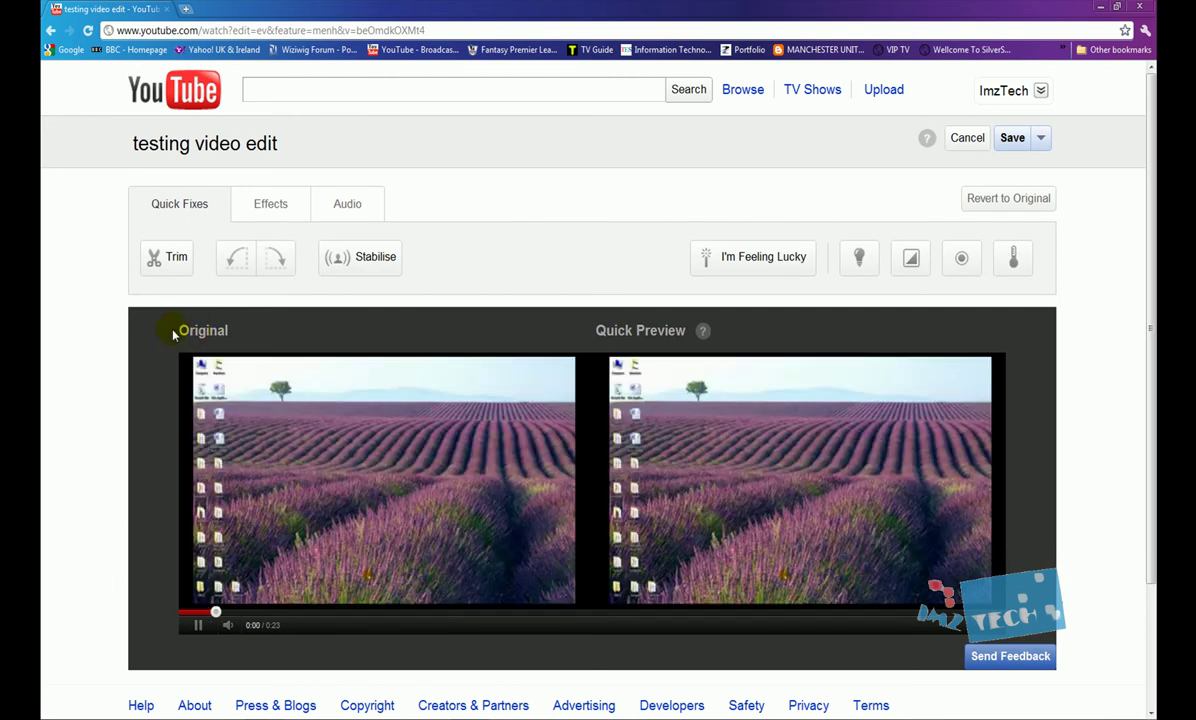
pyautogui.moveTo(176, 331); pyautogui.dragTo(228, 331)
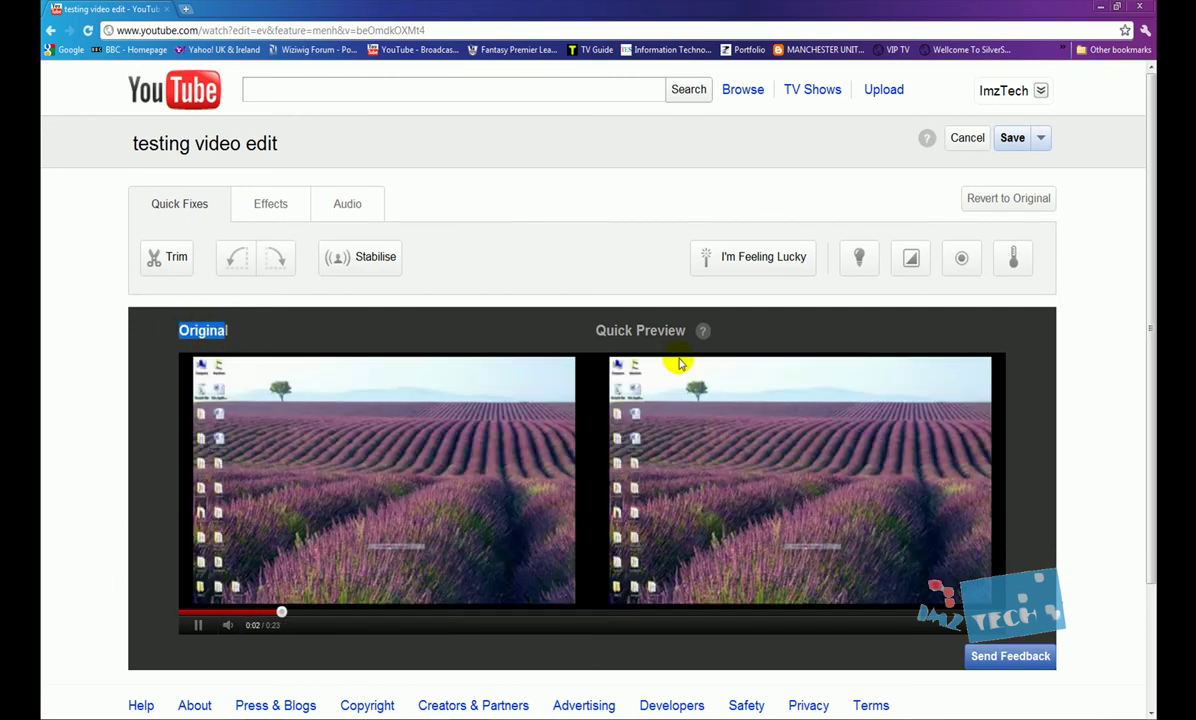
pyautogui.moveTo(678, 331); pyautogui.dragTo(598, 331)
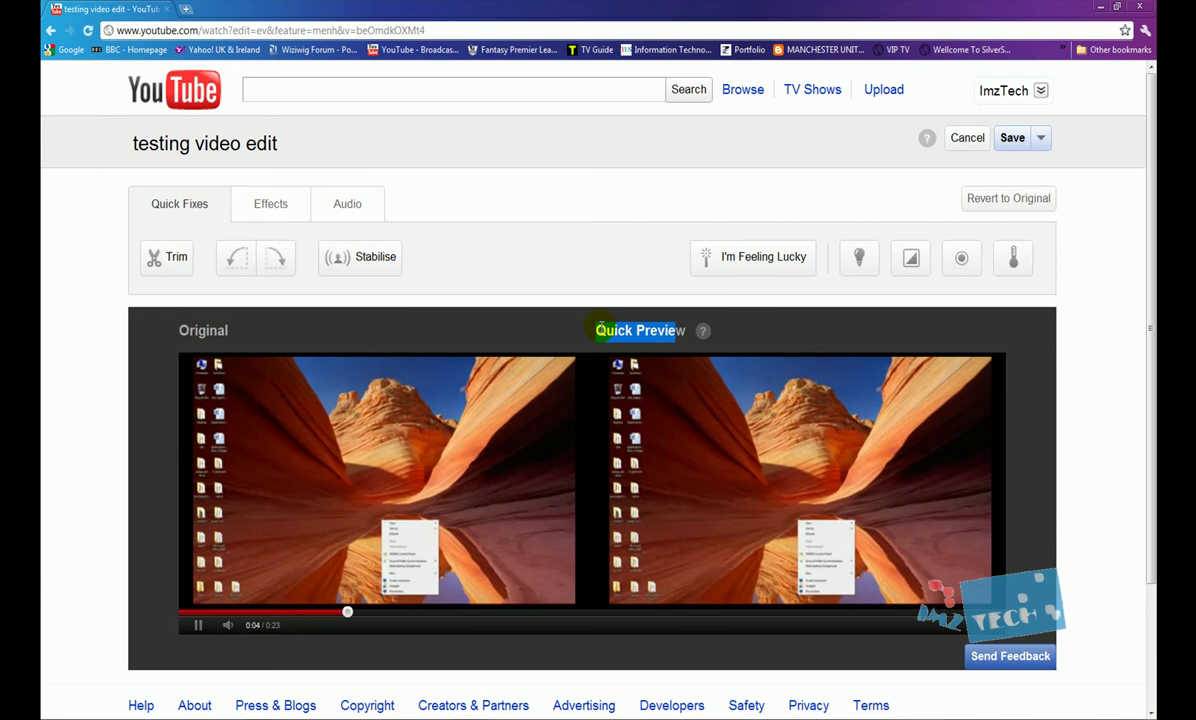
pyautogui.click(612, 331)
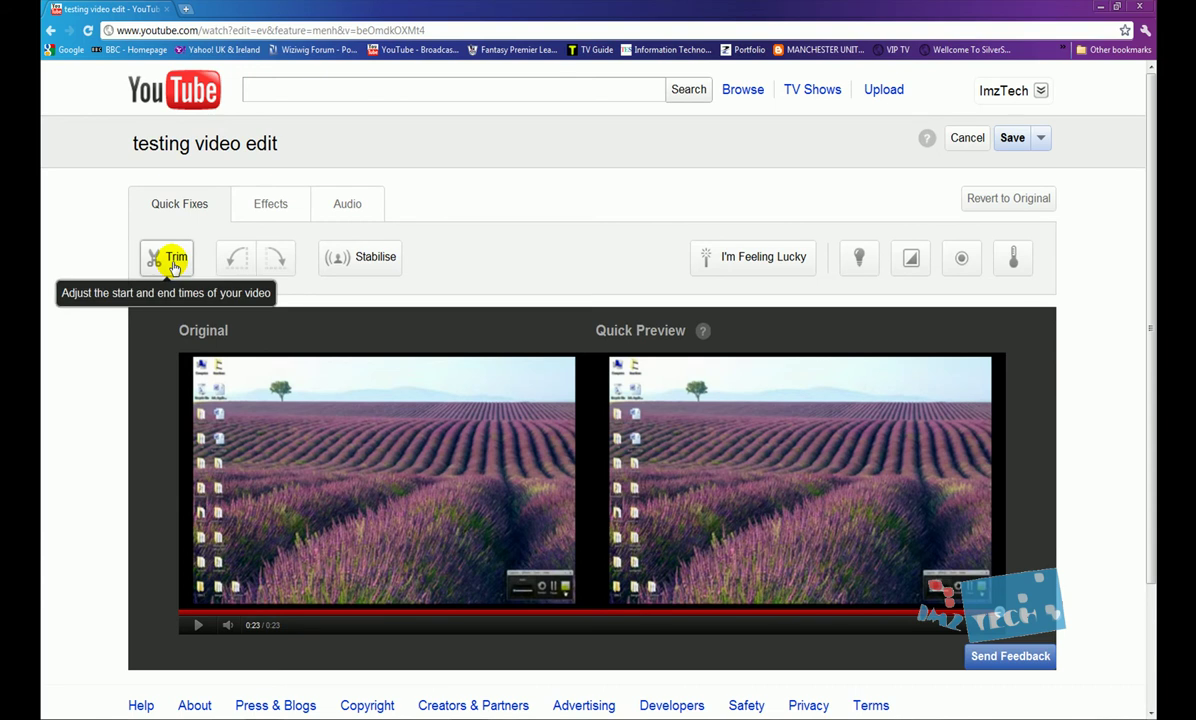
# Trim the clip to about 0:03.86–0:17, leaving 14 seconds, and confirm the trim
pyautogui.click(174, 262)
pyautogui.scroll(-3, 113, 369)
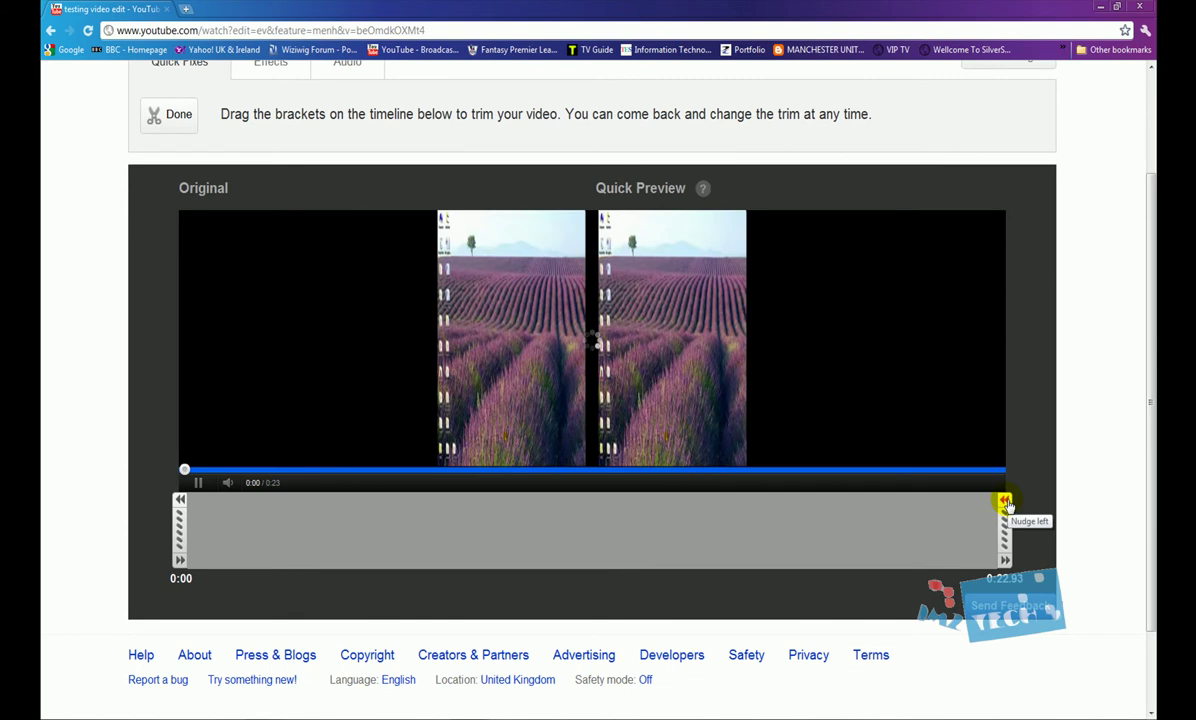
pyautogui.moveTo(1005, 504); pyautogui.dragTo(866, 506)
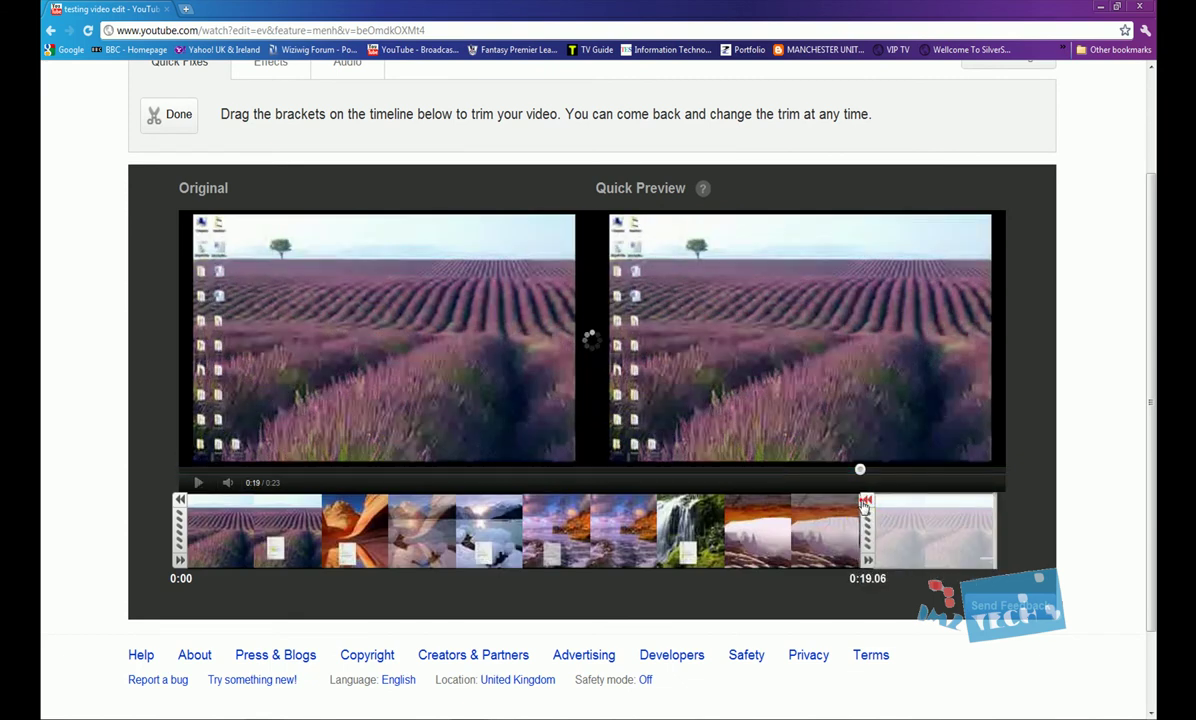
pyautogui.moveTo(864, 515); pyautogui.dragTo(816, 515)
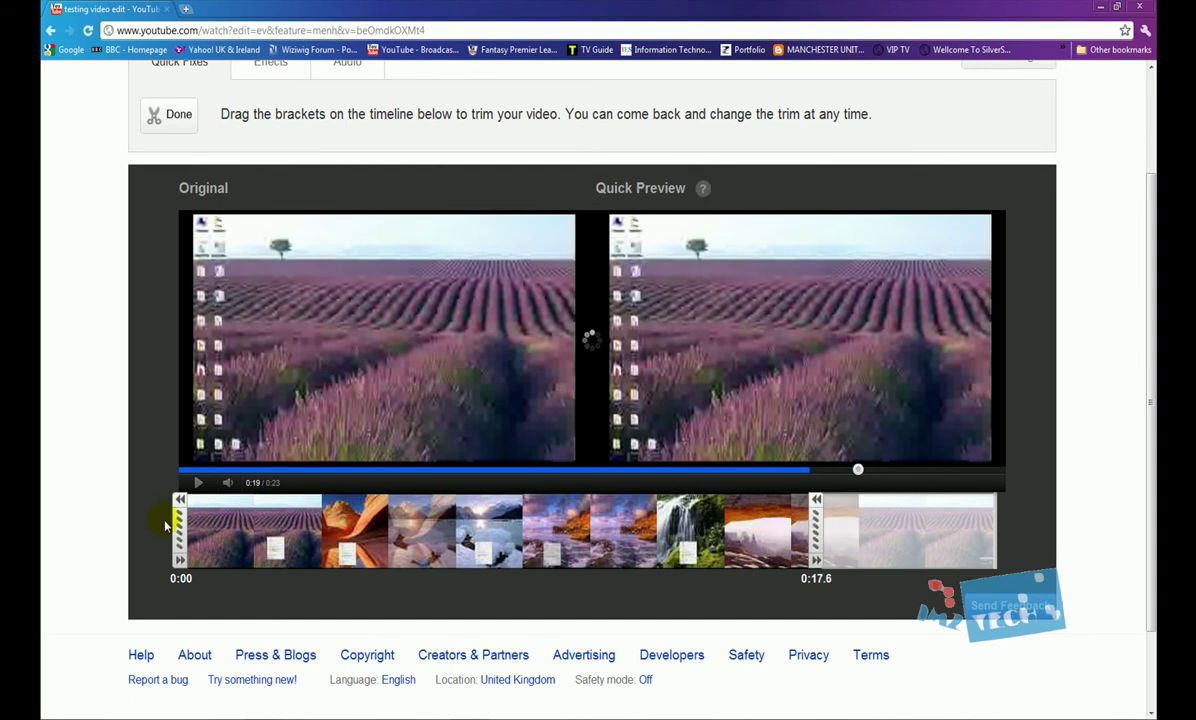
pyautogui.moveTo(166, 525); pyautogui.dragTo(314, 540)
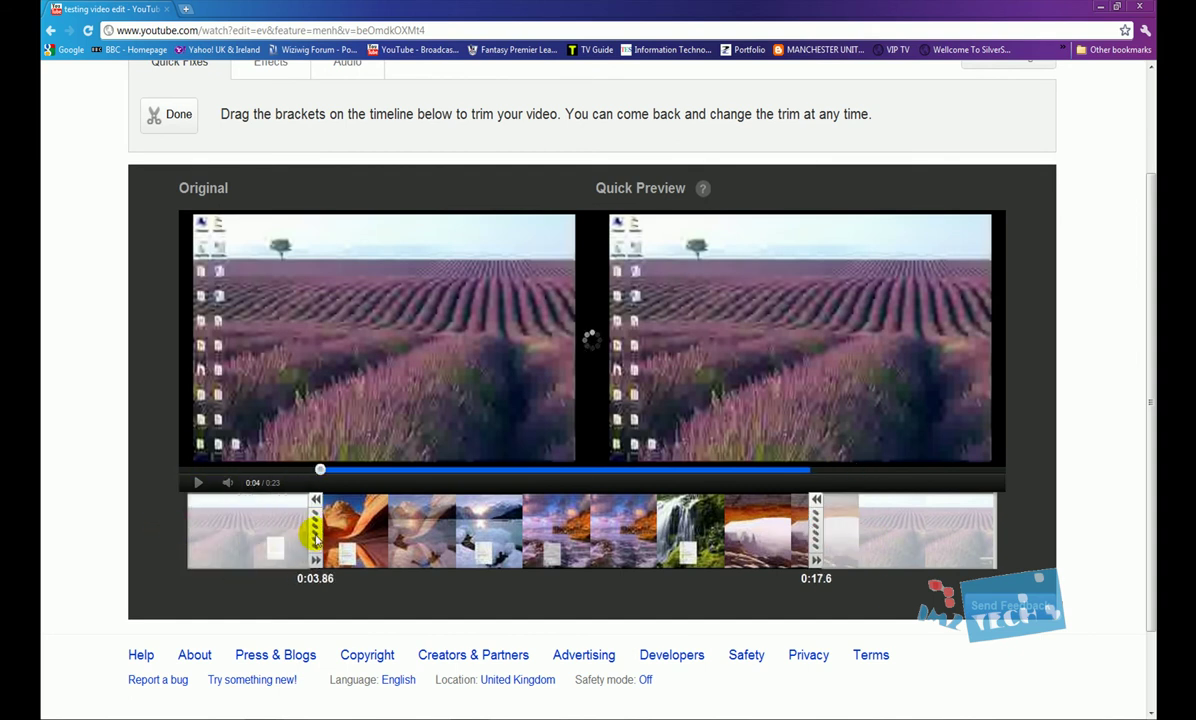
pyautogui.moveTo(816, 525); pyautogui.dragTo(788, 533)
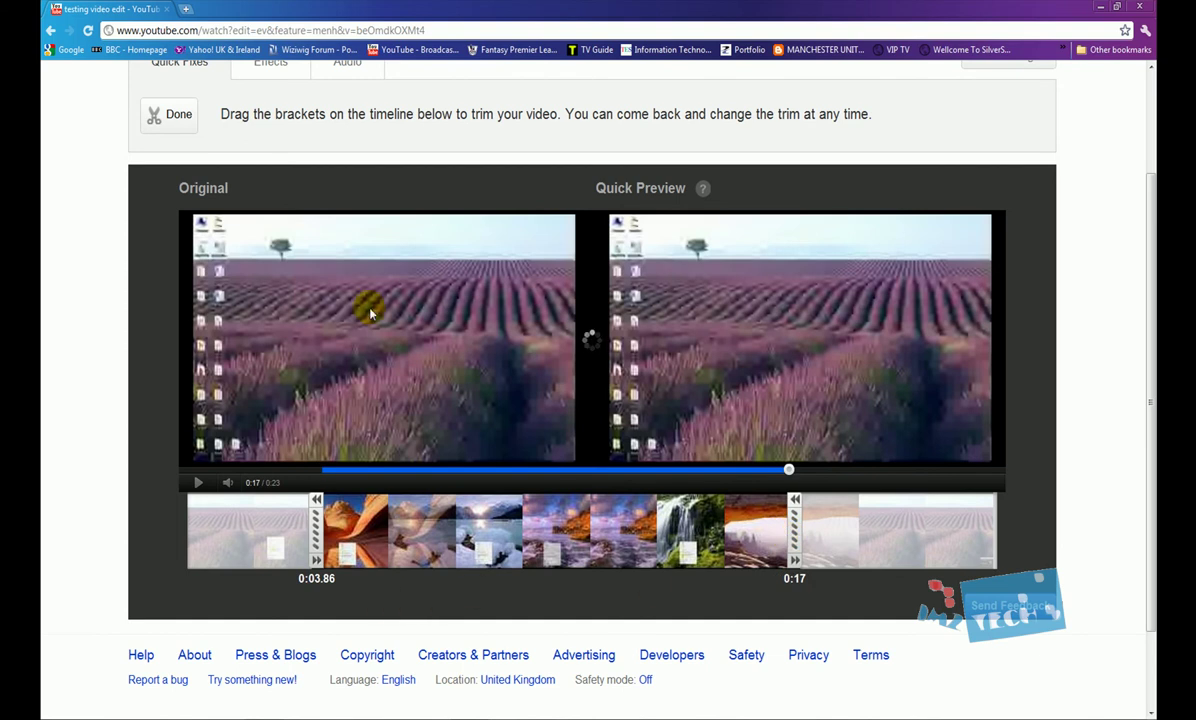
pyautogui.click(155, 118)
pyautogui.click(155, 118)
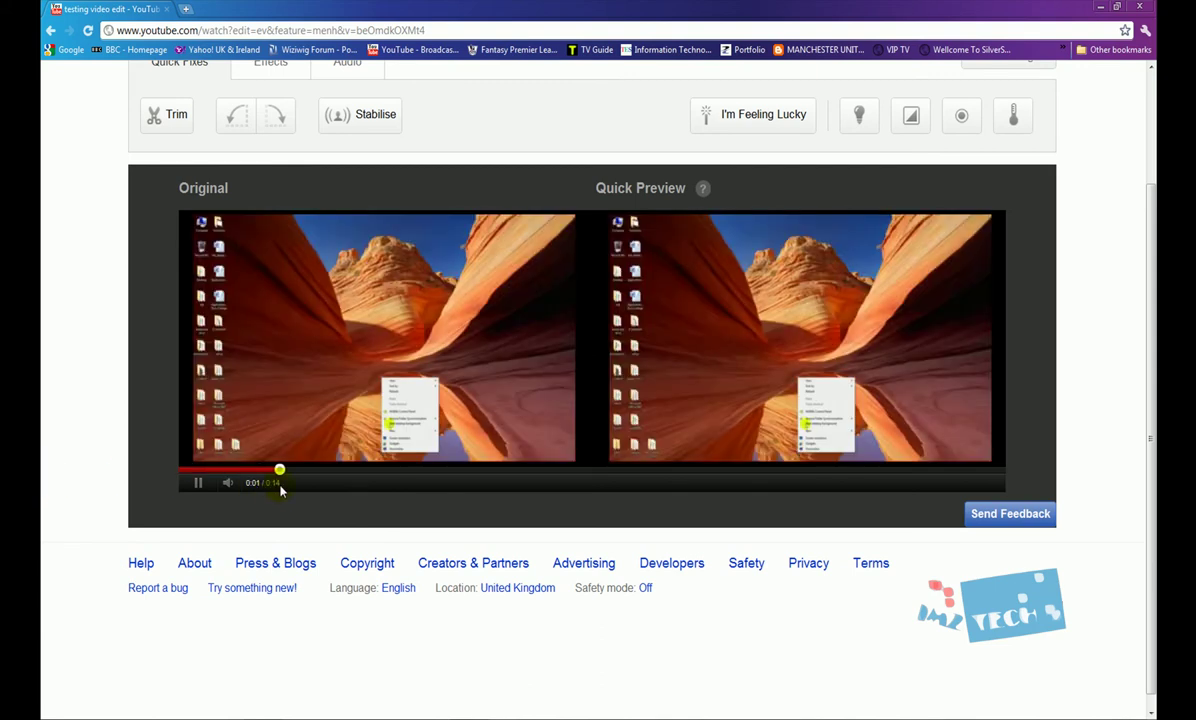
# Revert the trim, try two clockwise rotations, then revert to the original 0:23 video
pyautogui.scroll(1, 280, 488)
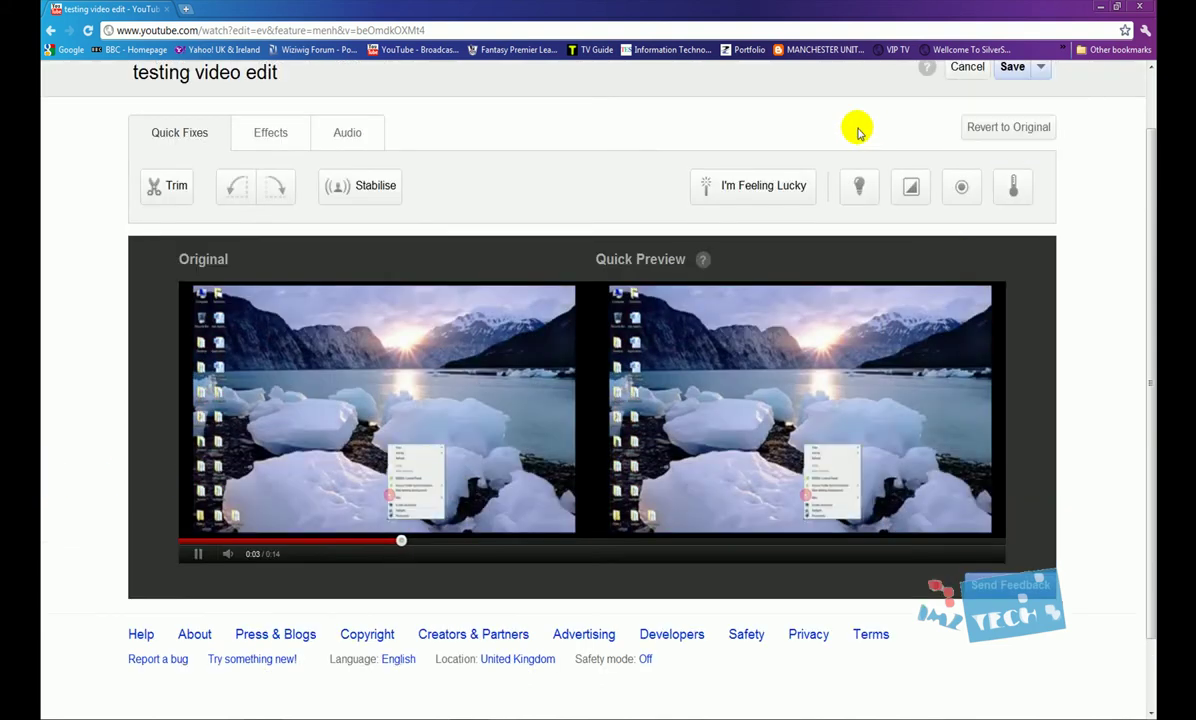
pyautogui.click(987, 127)
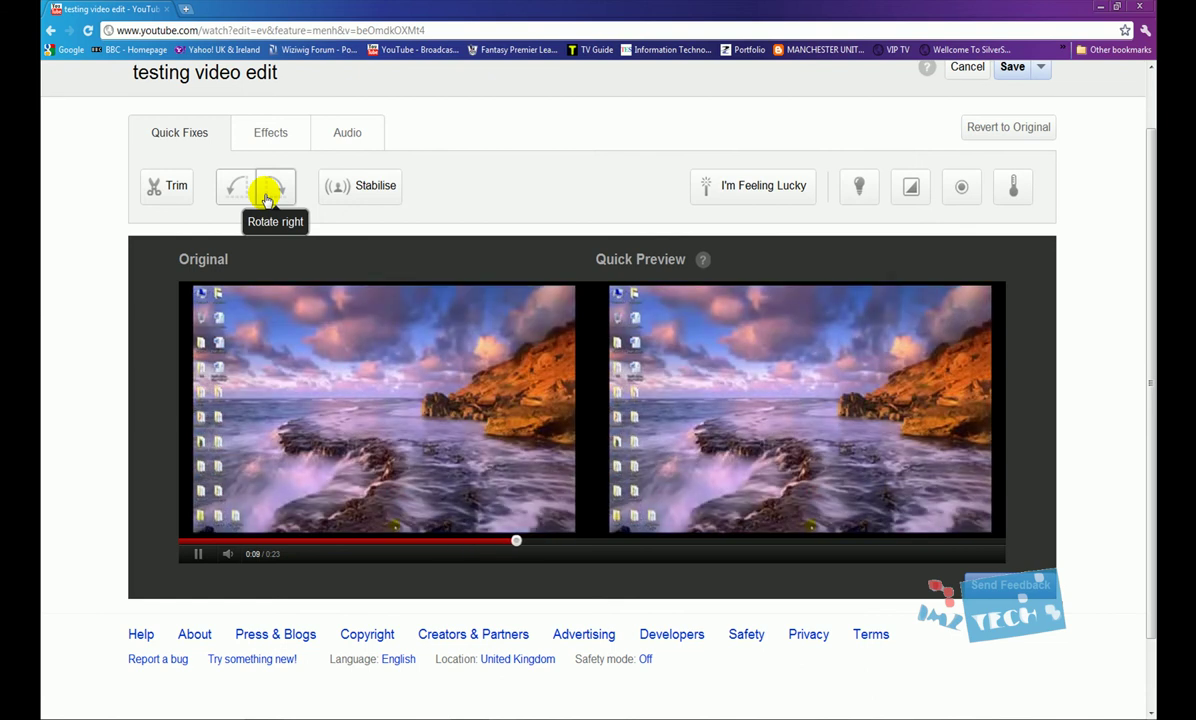
pyautogui.click(267, 199)
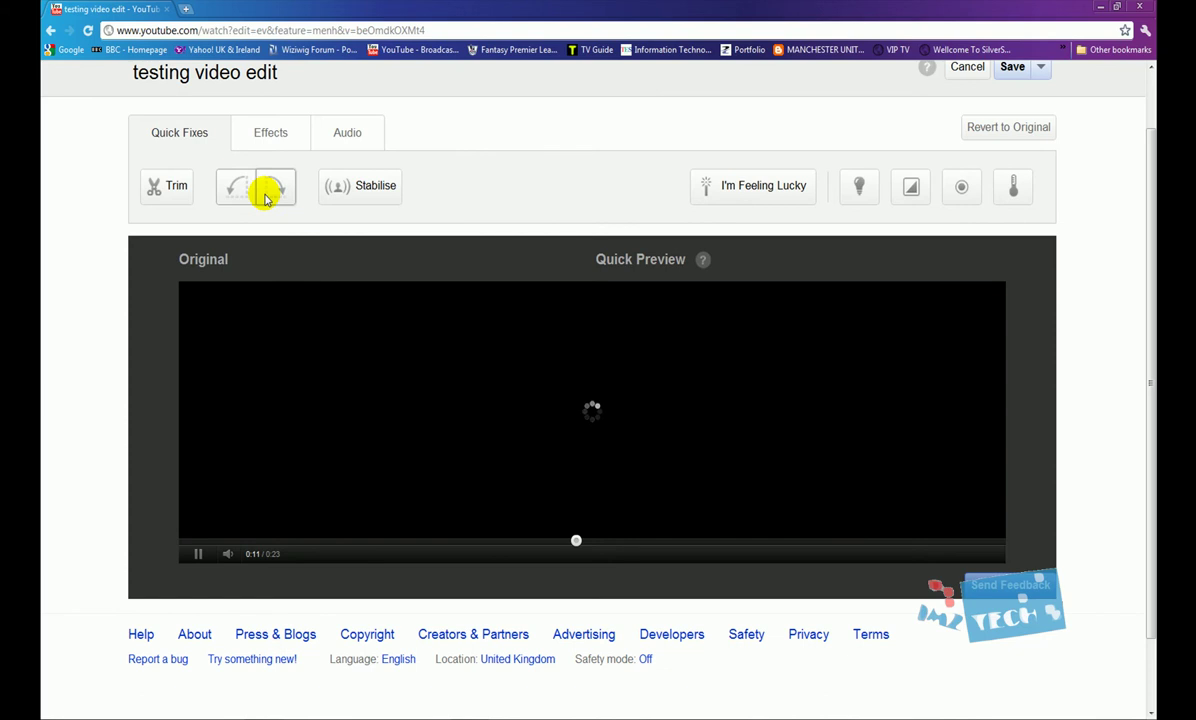
pyautogui.click(267, 199)
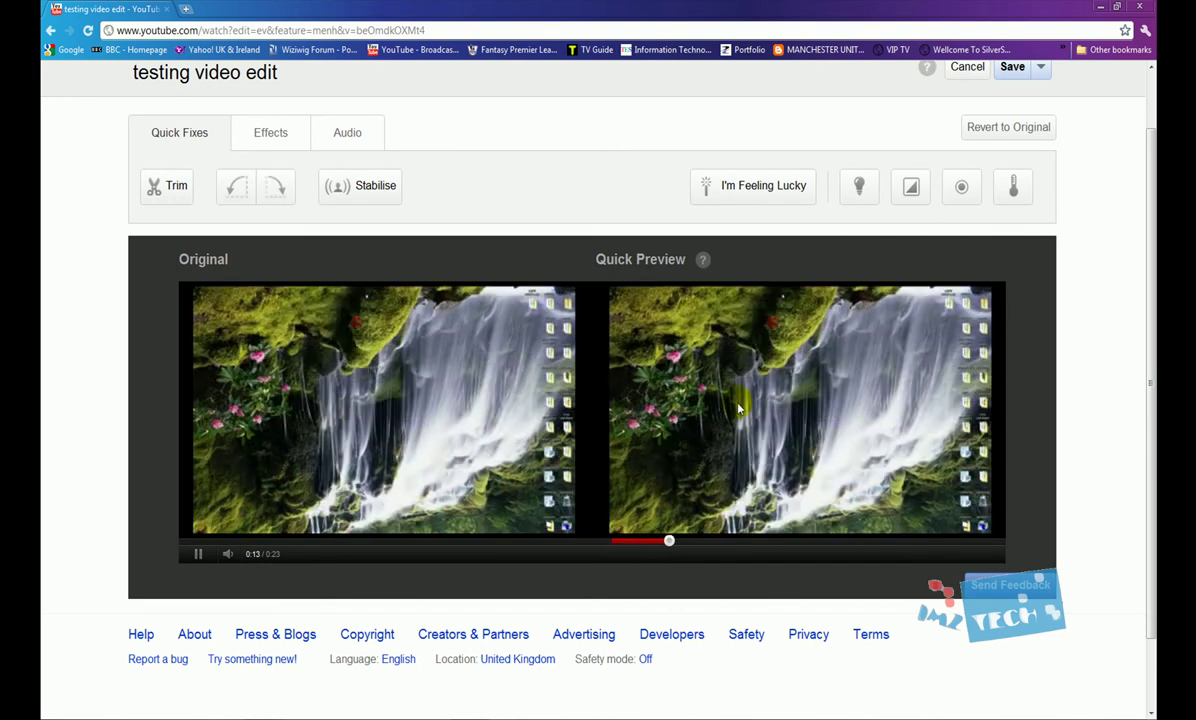
pyautogui.click(998, 128)
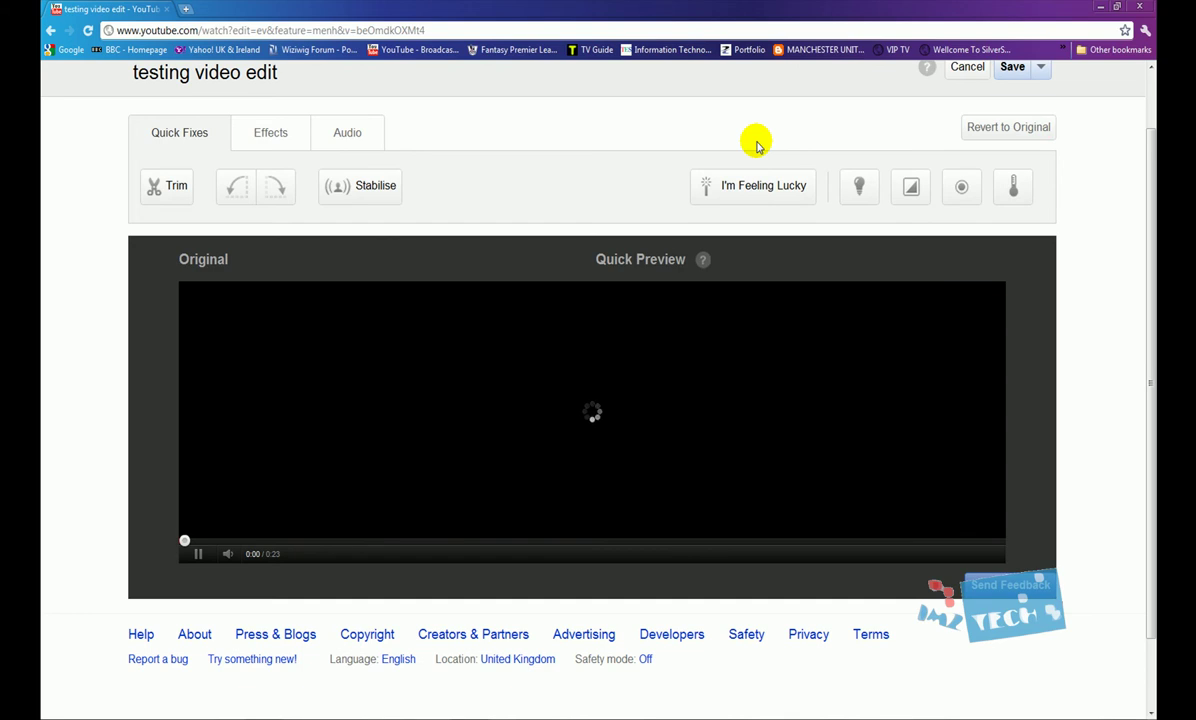
pyautogui.moveTo(856, 195)
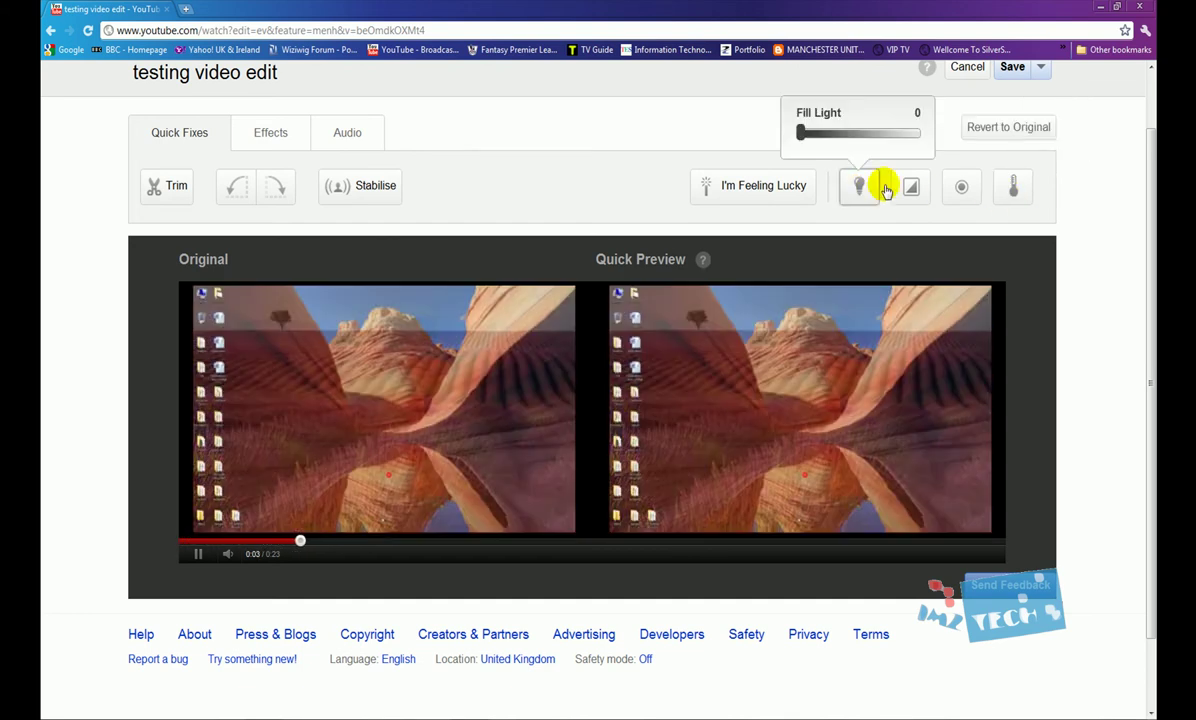
pyautogui.moveTo(912, 188)
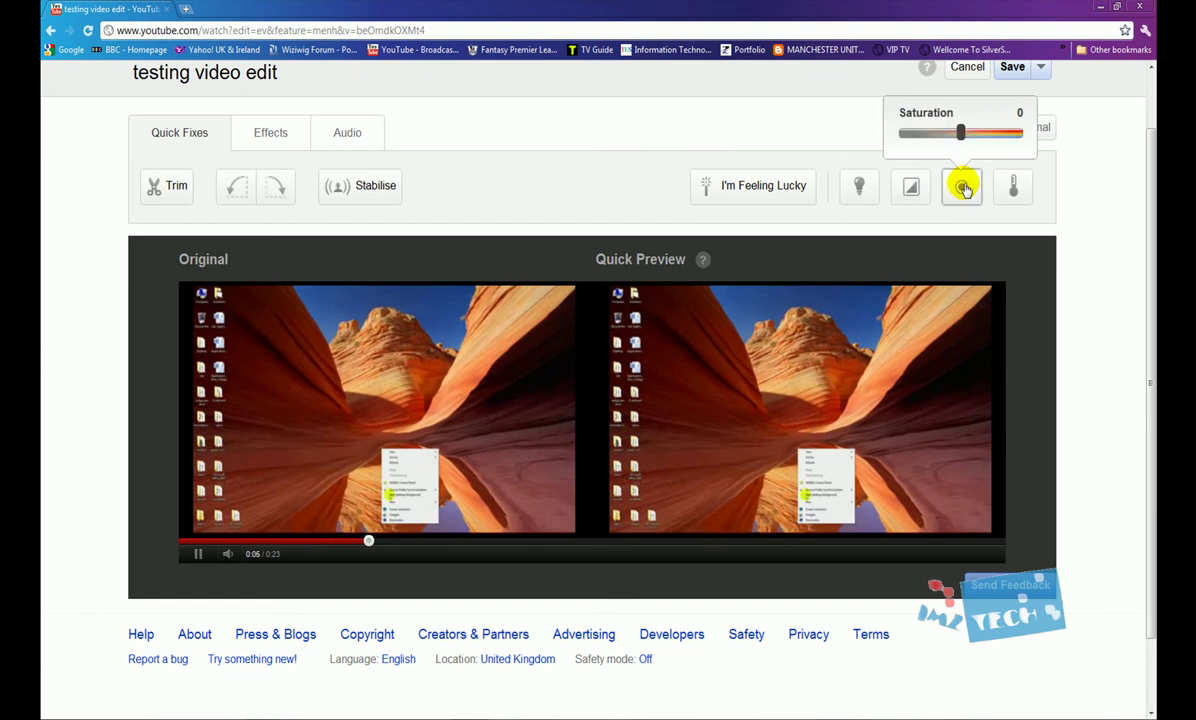
pyautogui.moveTo(1024, 193)
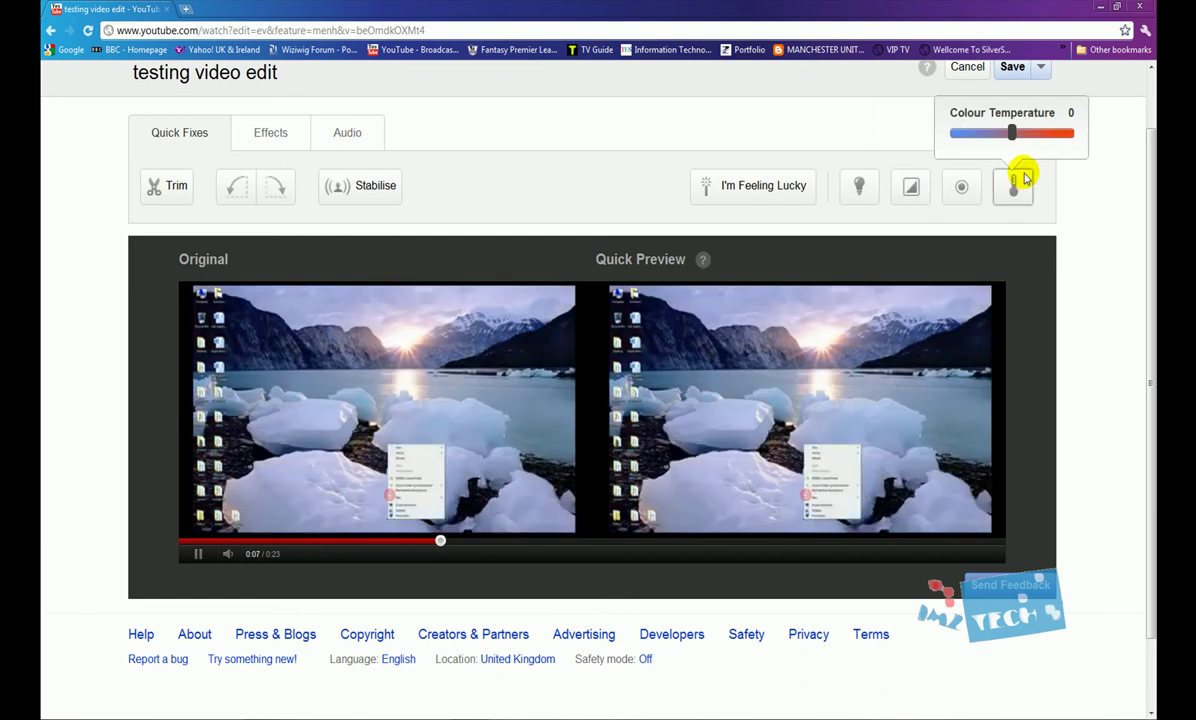
pyautogui.moveTo(1012, 136)
pyautogui.mouseDown()
pyautogui.moveTo(966, 133)
pyautogui.moveTo(1013, 137)
pyautogui.mouseUp()
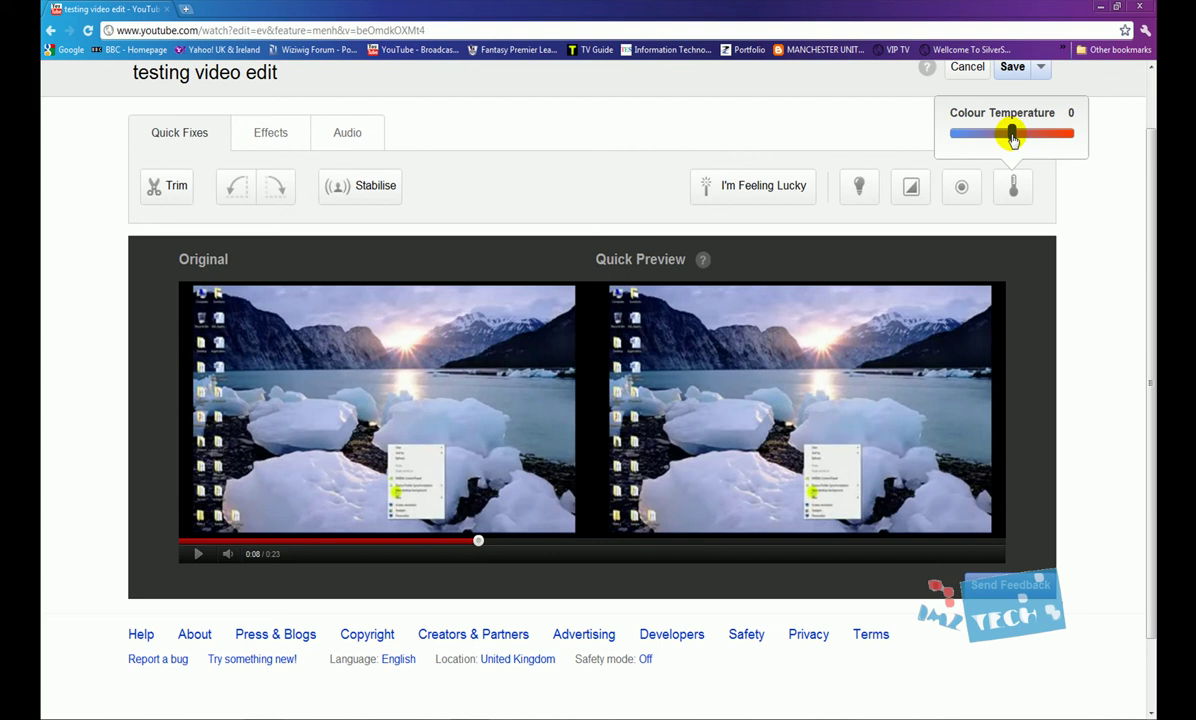
pyautogui.click(893, 145)
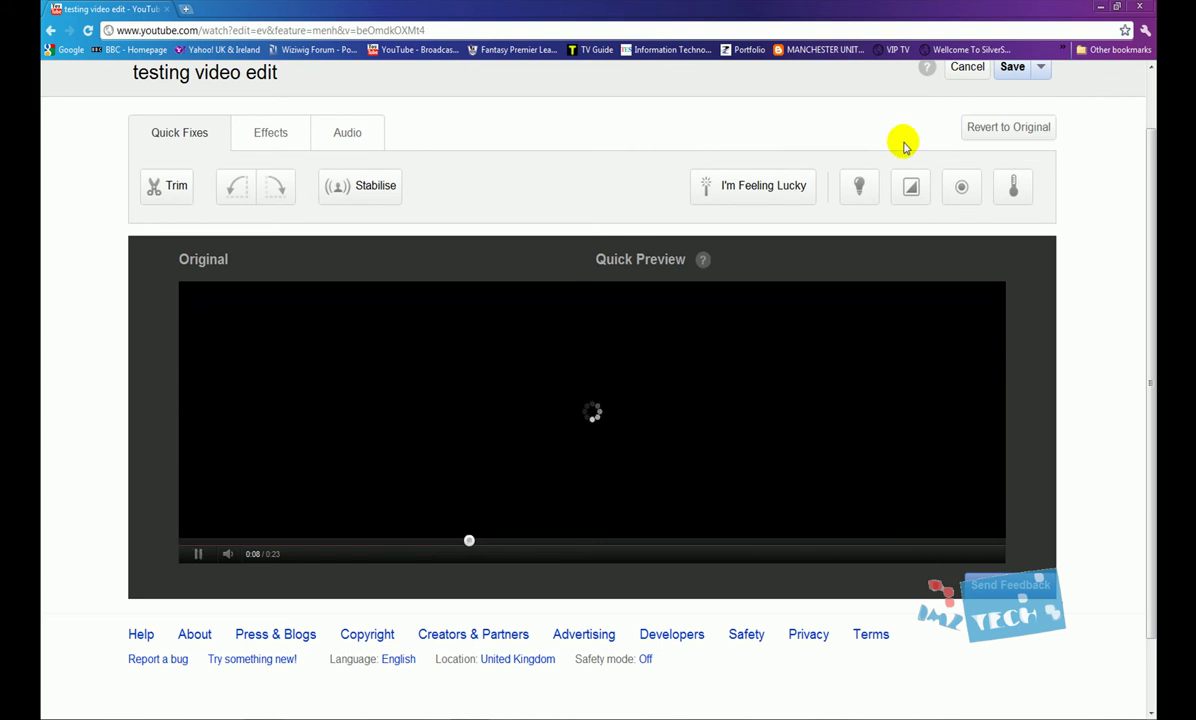
pyautogui.click(753, 196)
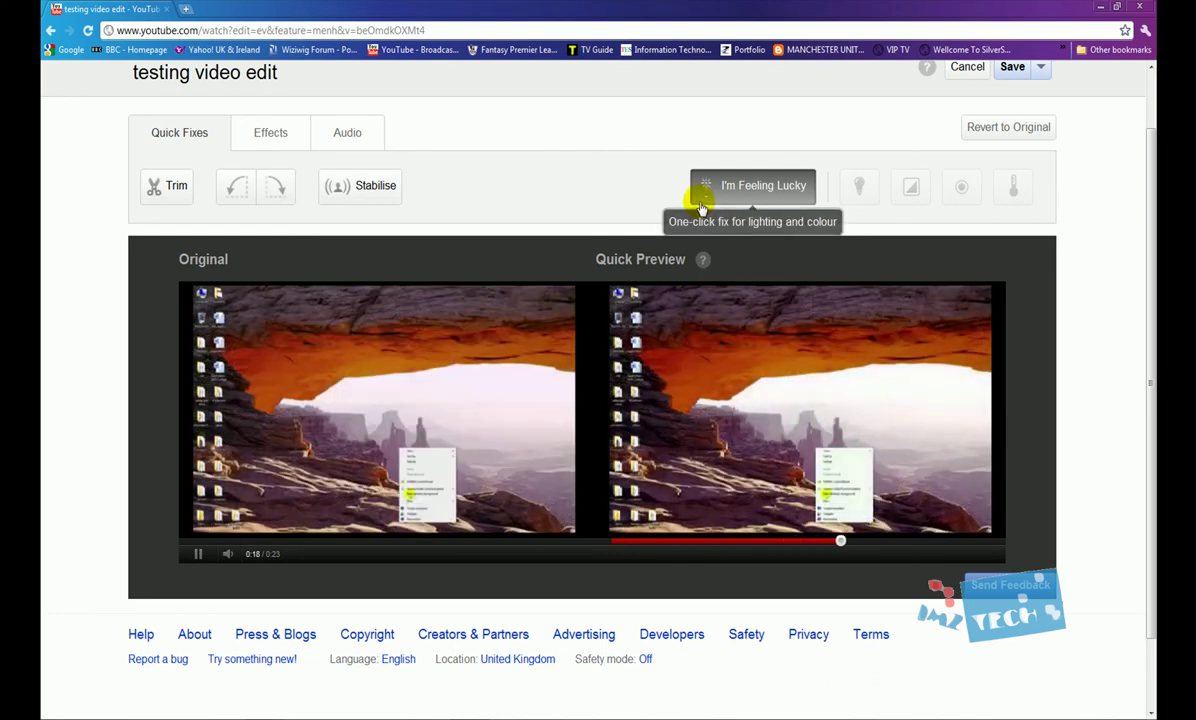
pyautogui.click(818, 186)
pyautogui.click(990, 128)
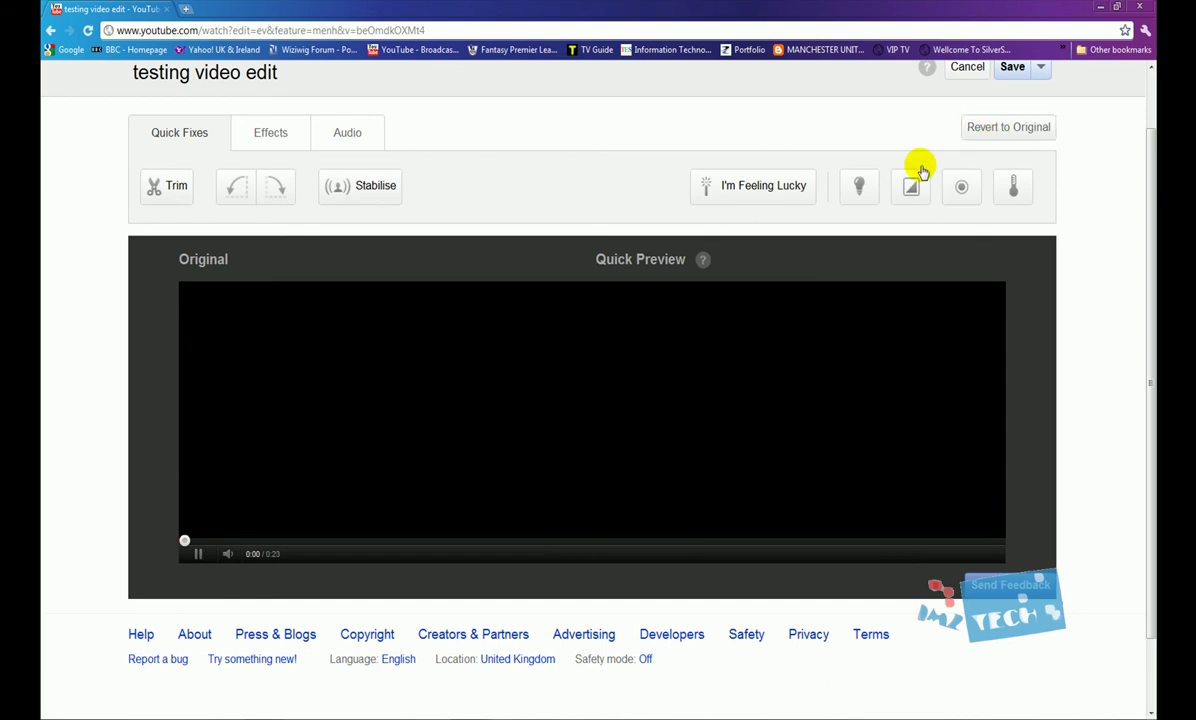
pyautogui.click(858, 200)
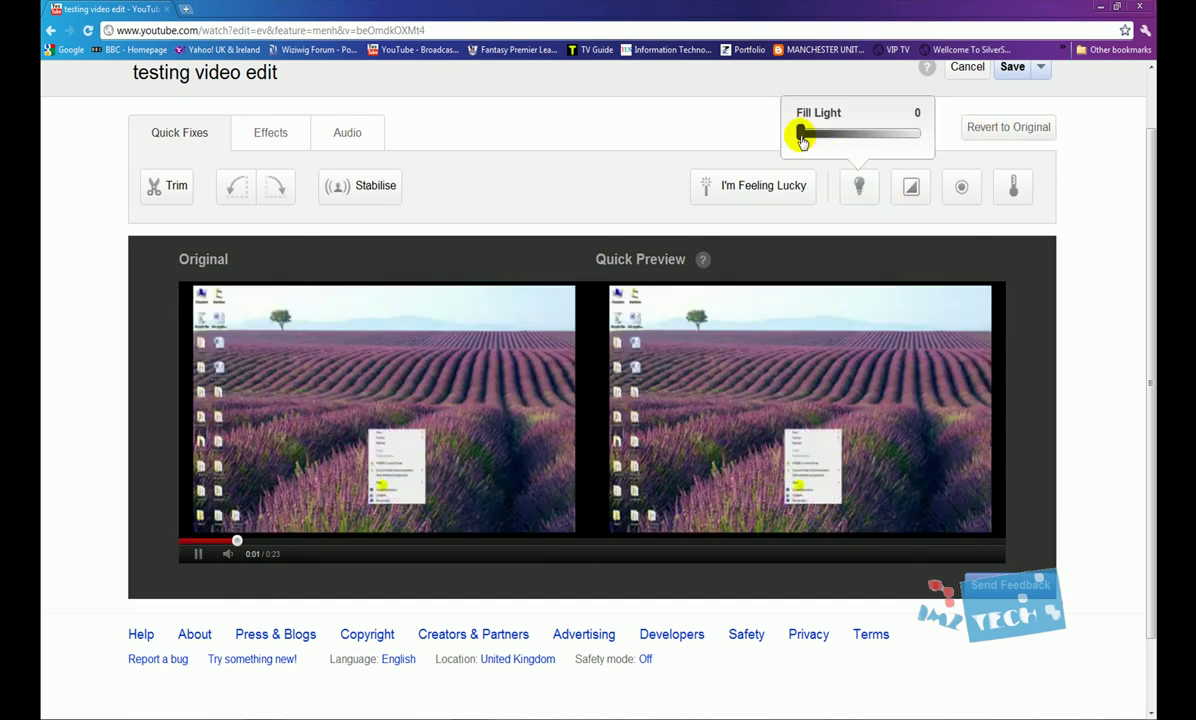
pyautogui.moveTo(802, 140); pyautogui.dragTo(876, 140)
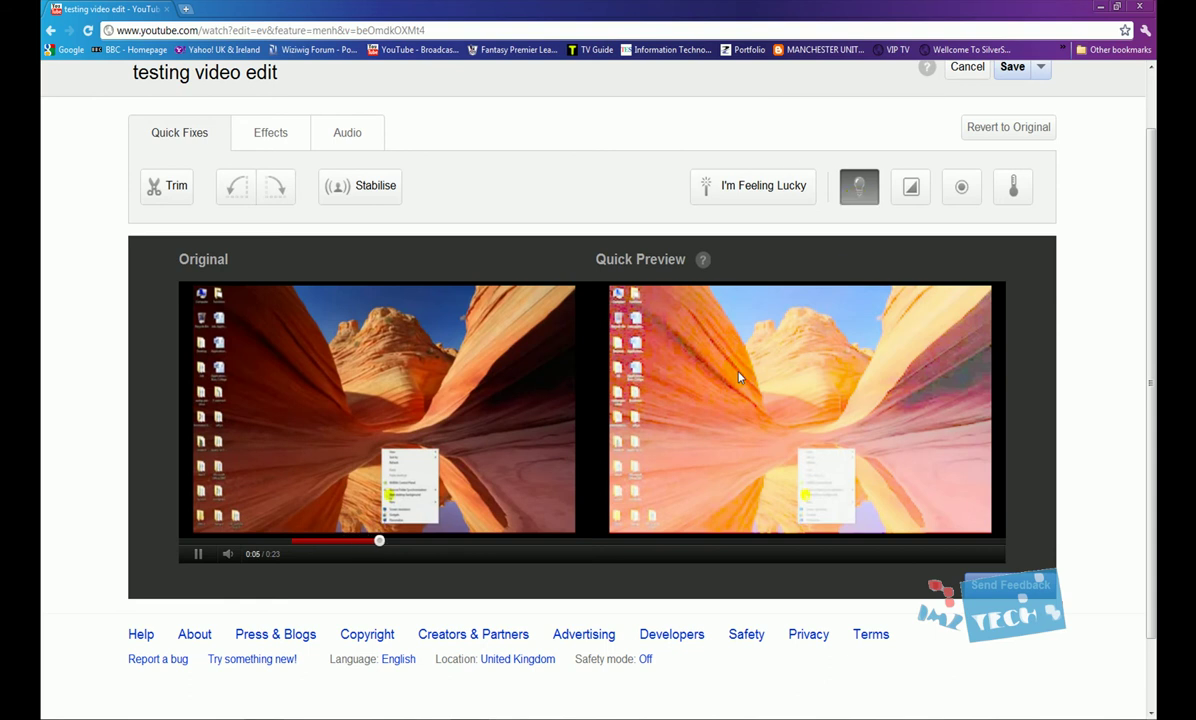
pyautogui.click(1030, 127)
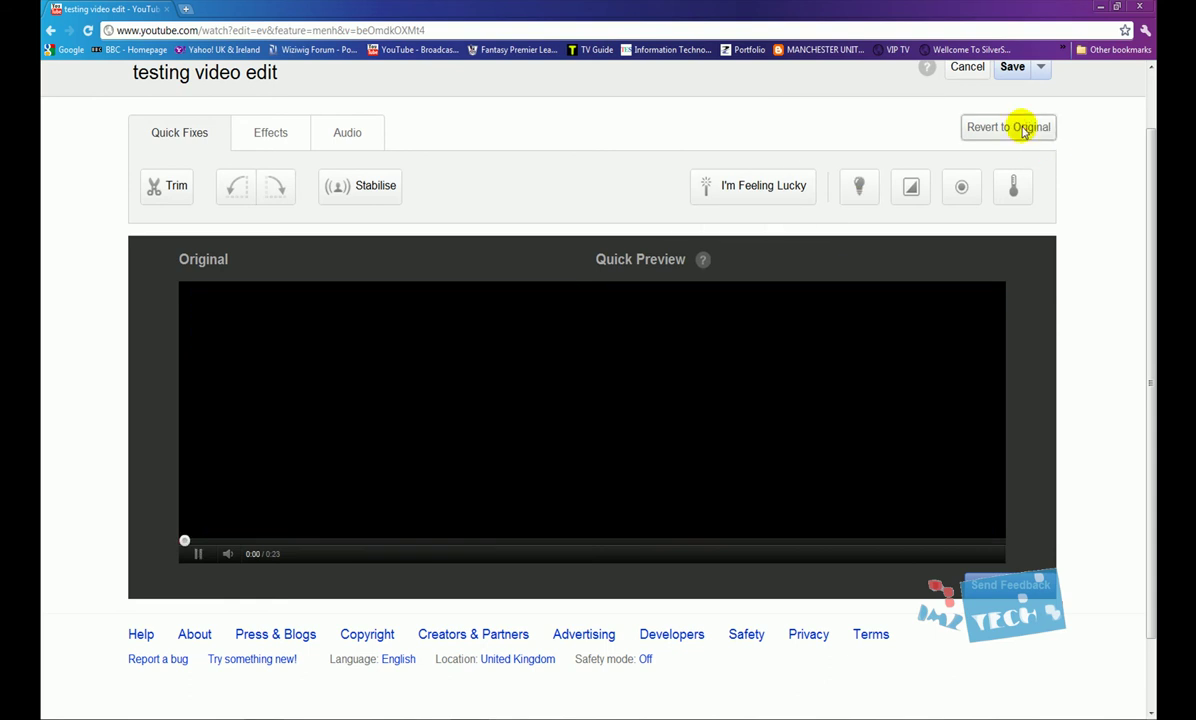
# Raise contrast to +4 and lower saturation, then revert to the original
pyautogui.moveTo(870, 205)
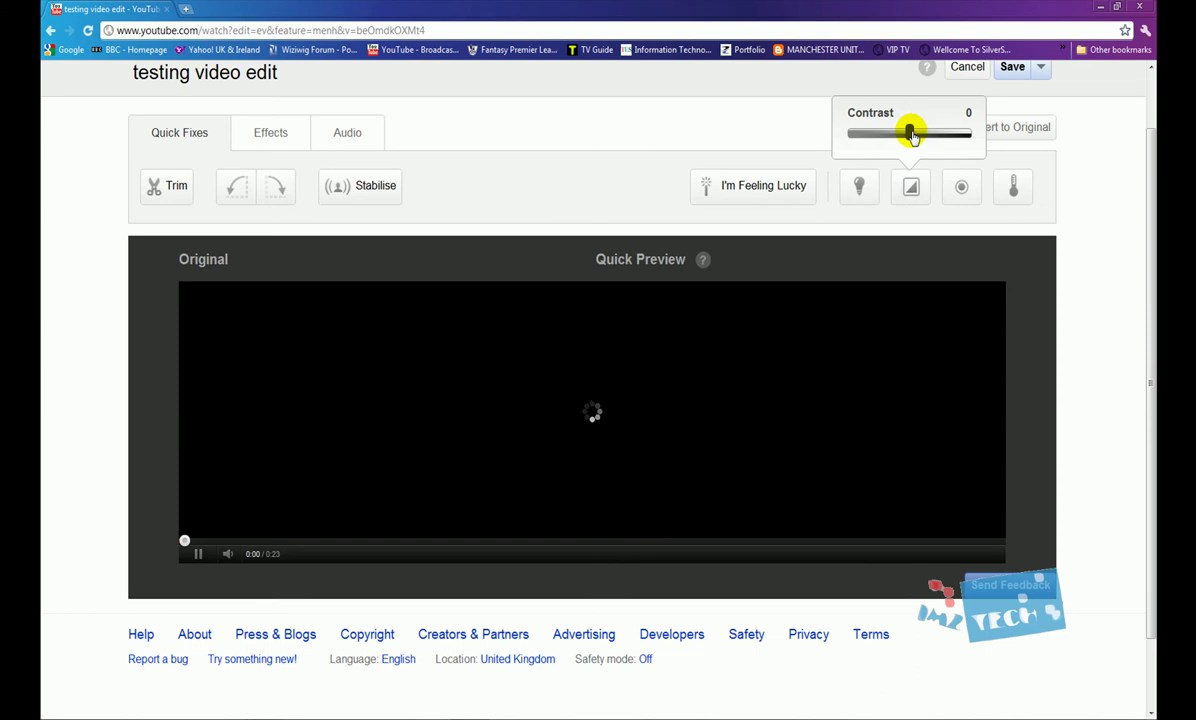
pyautogui.moveTo(912, 136); pyautogui.dragTo(958, 140)
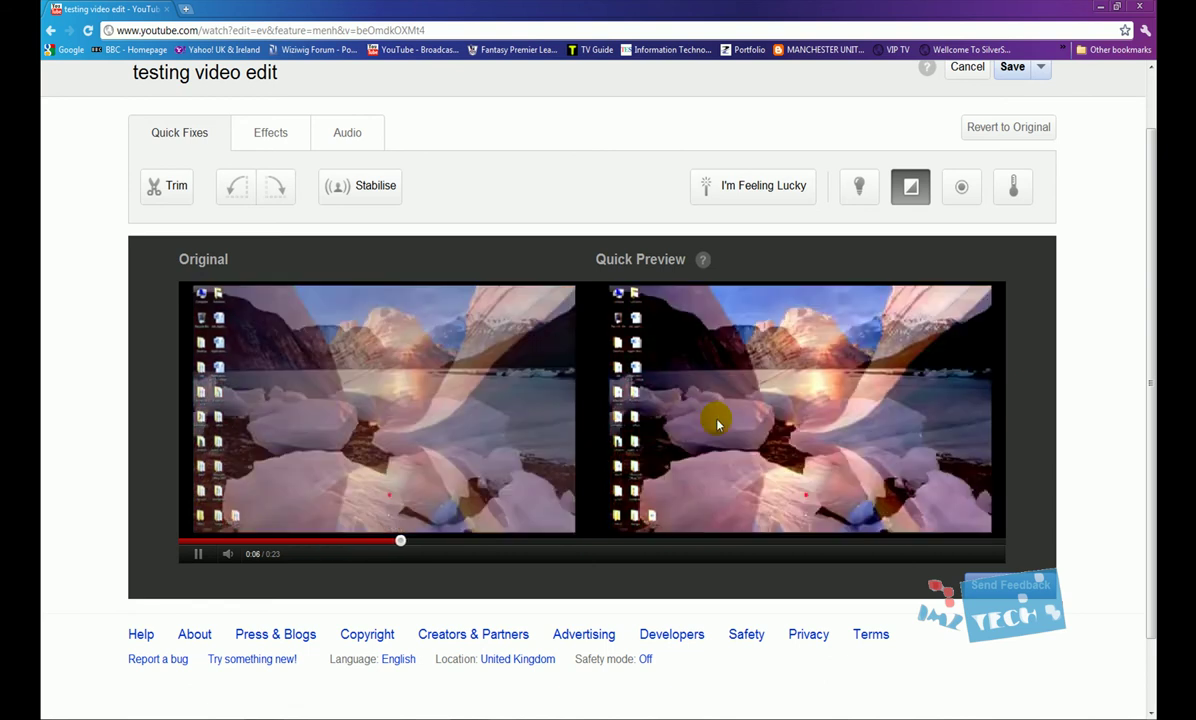
pyautogui.moveTo(961, 187)
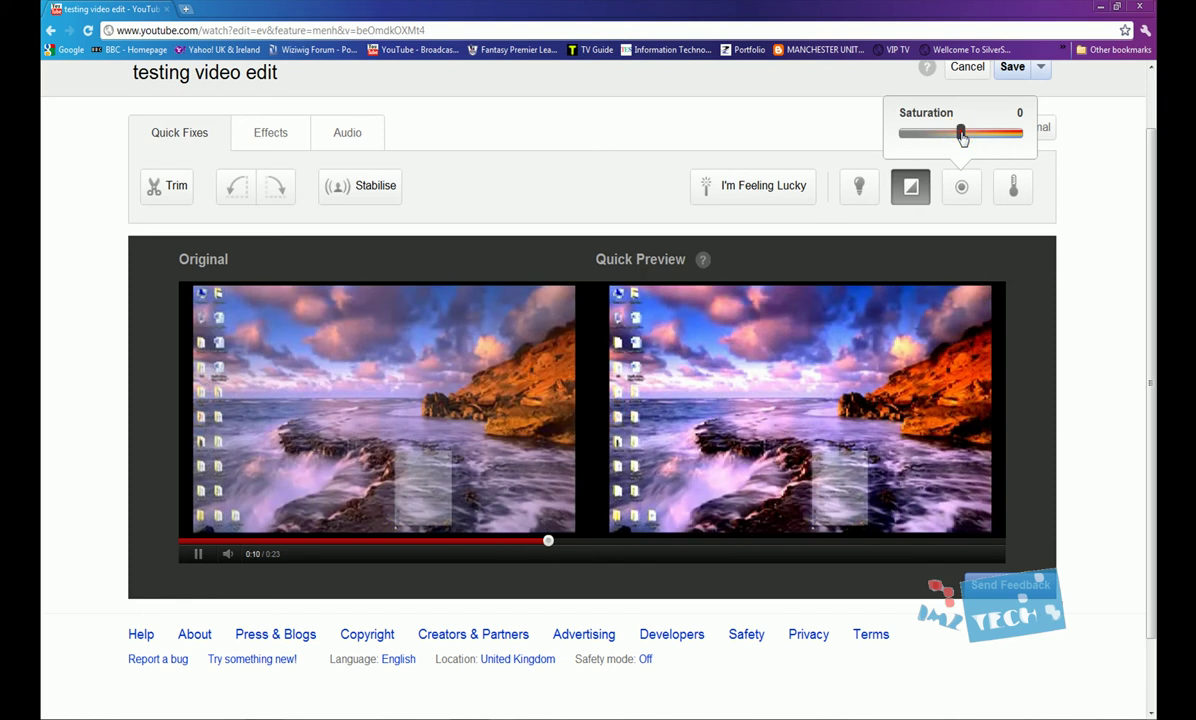
pyautogui.moveTo(960, 134); pyautogui.dragTo(897, 143)
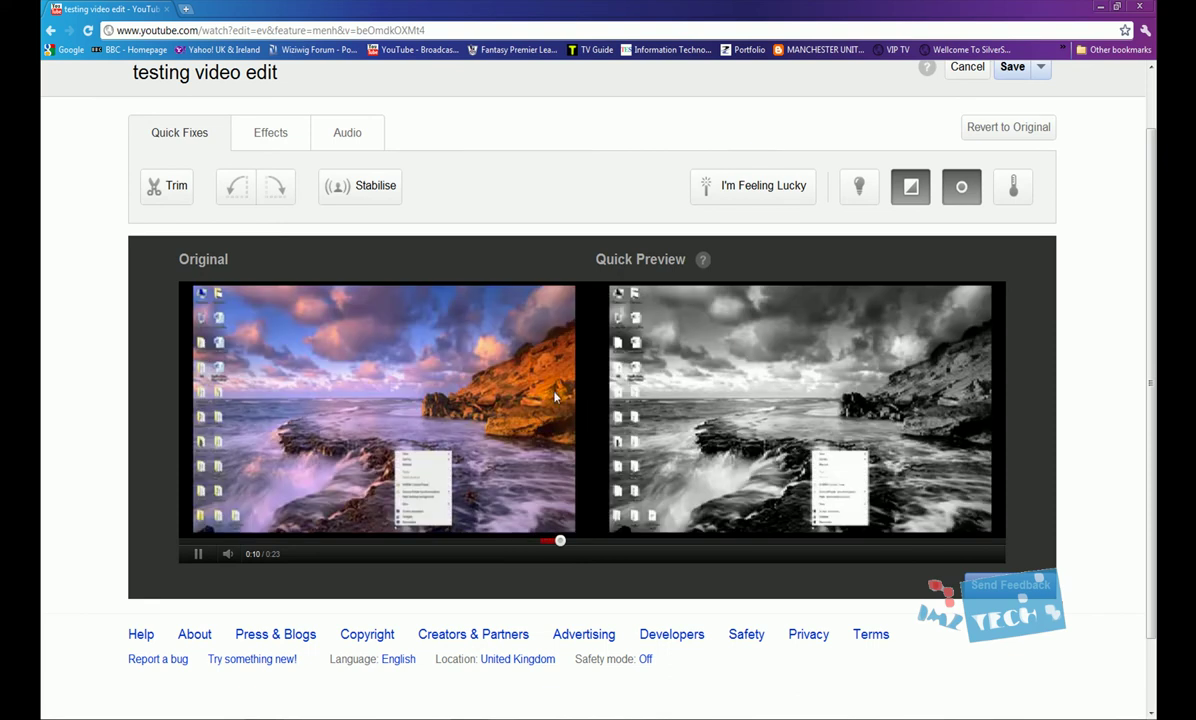
pyautogui.click(1013, 183)
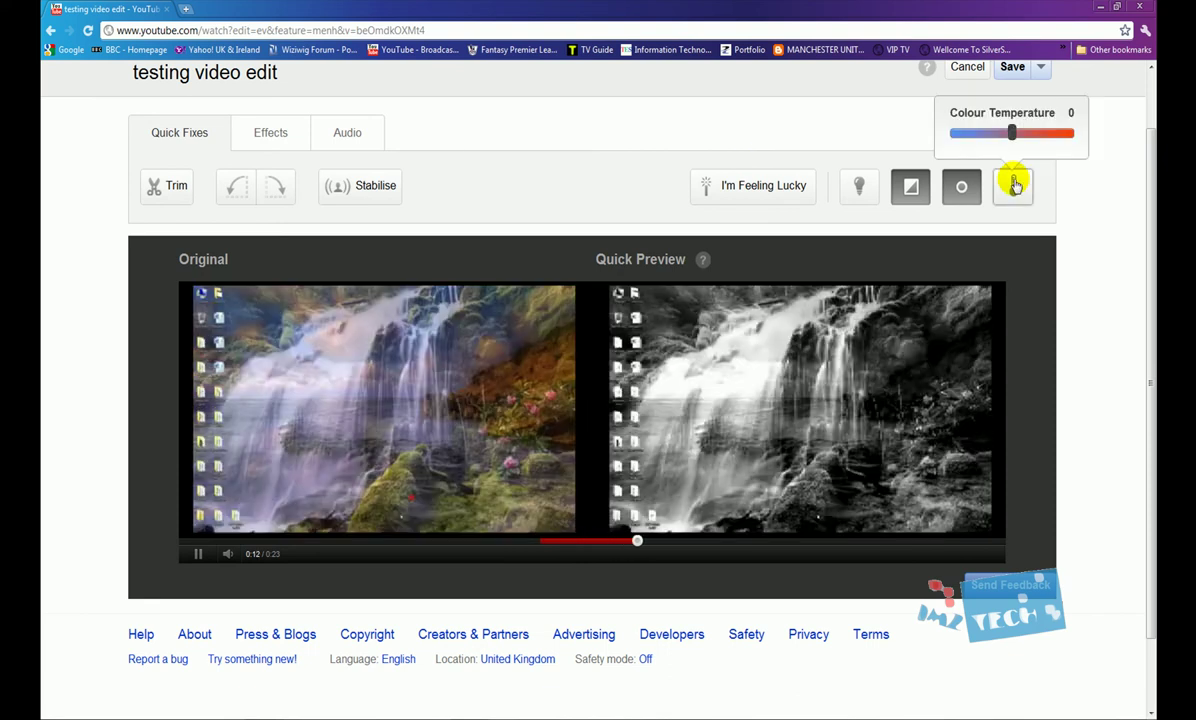
pyautogui.click(996, 126)
# Try colour temperature at +4, settle on +1, then revert the colour adjustments
pyautogui.click(910, 200)
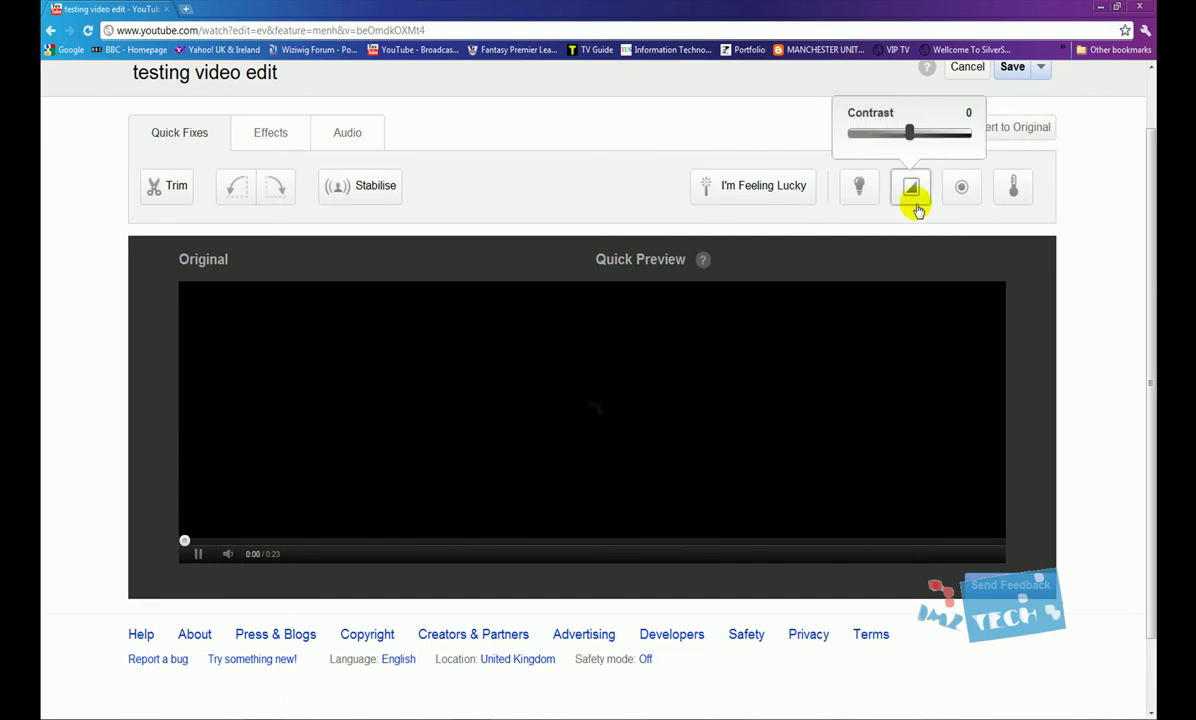
pyautogui.click(1008, 197)
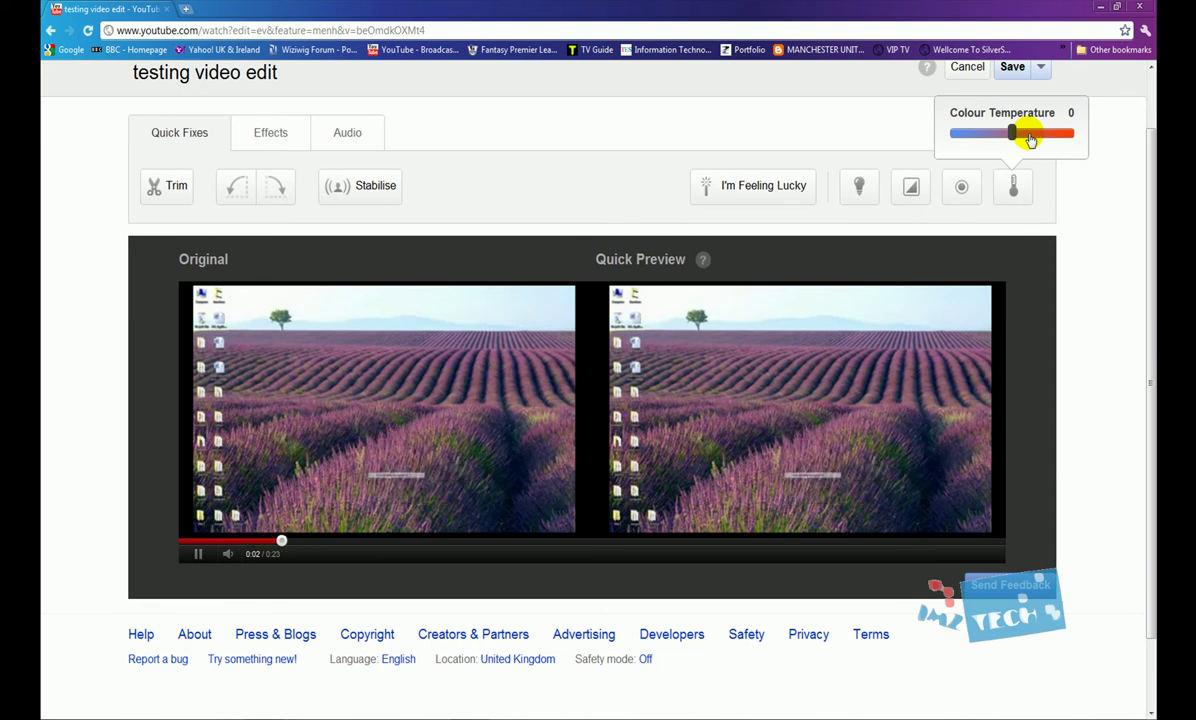
pyautogui.moveTo(1024, 138); pyautogui.dragTo(1060, 137)
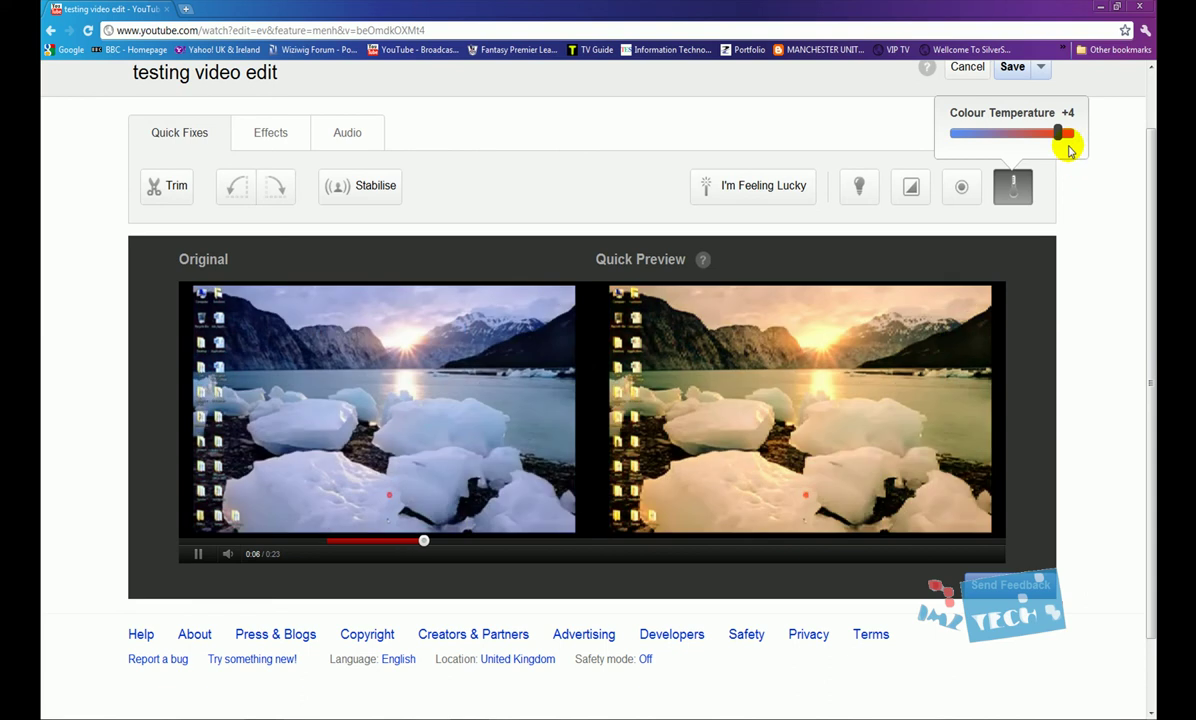
pyautogui.moveTo(1057, 133); pyautogui.dragTo(954, 133)
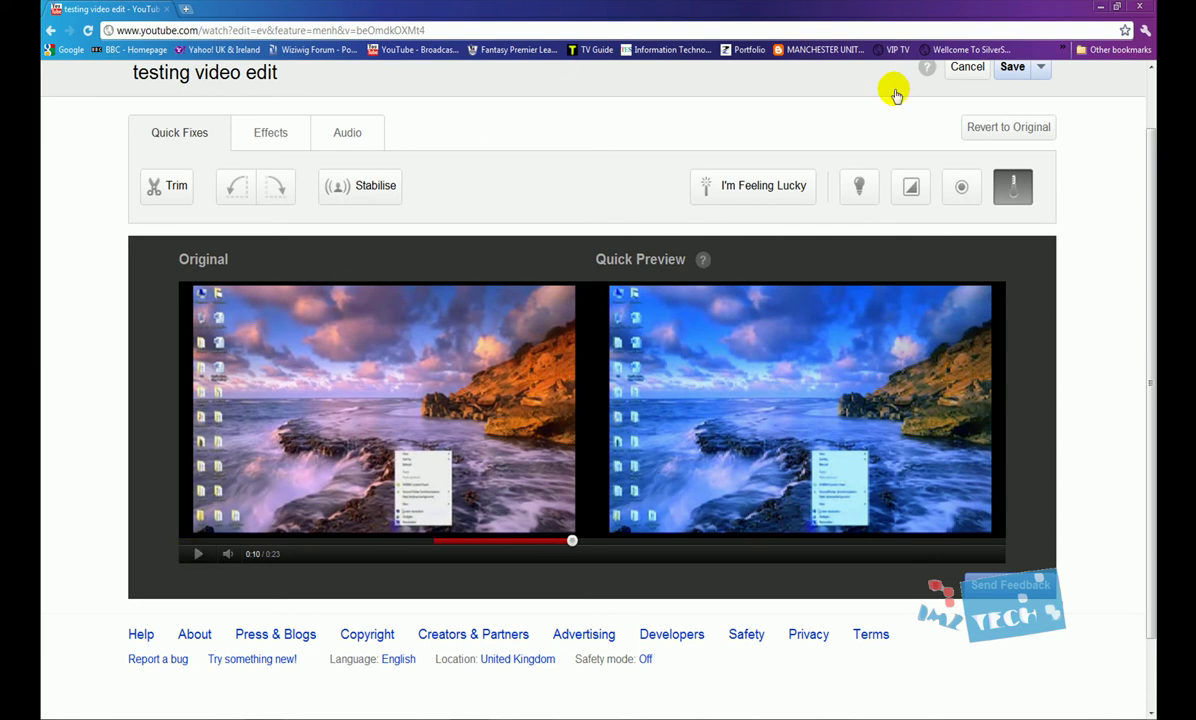
pyautogui.click(982, 126)
# Try the Black and White and Cartoon effects, then apply the Thermal effect
pyautogui.click(284, 139)
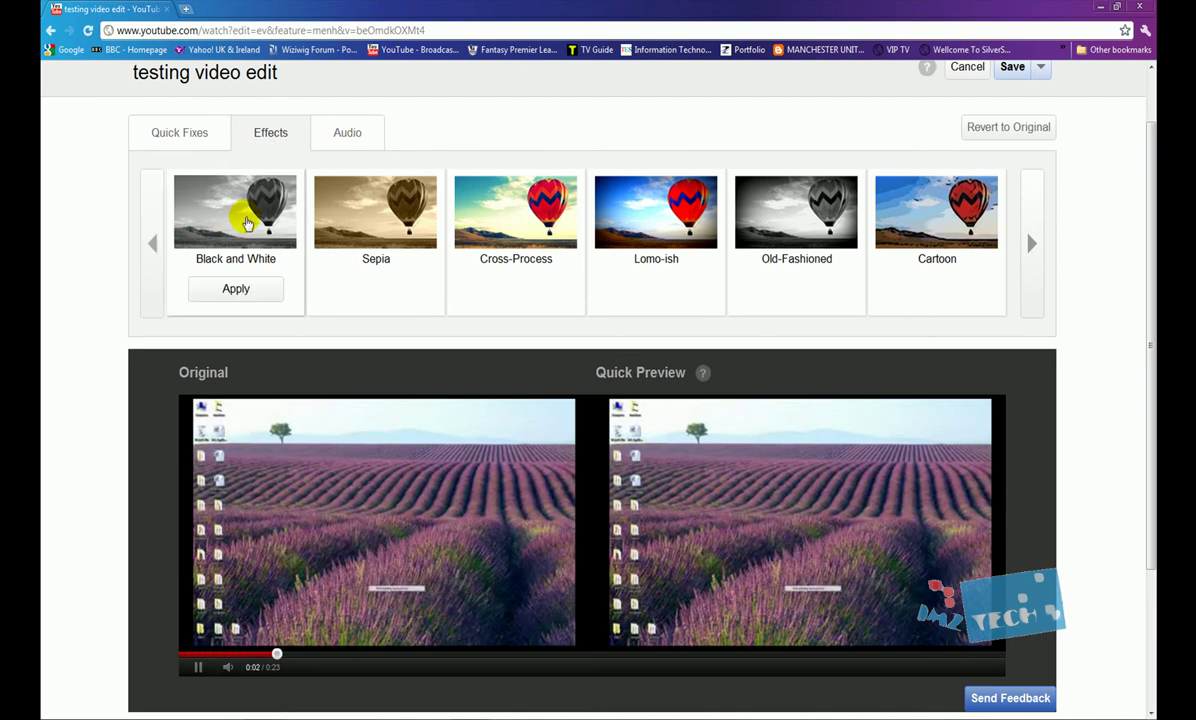
pyautogui.click(249, 219)
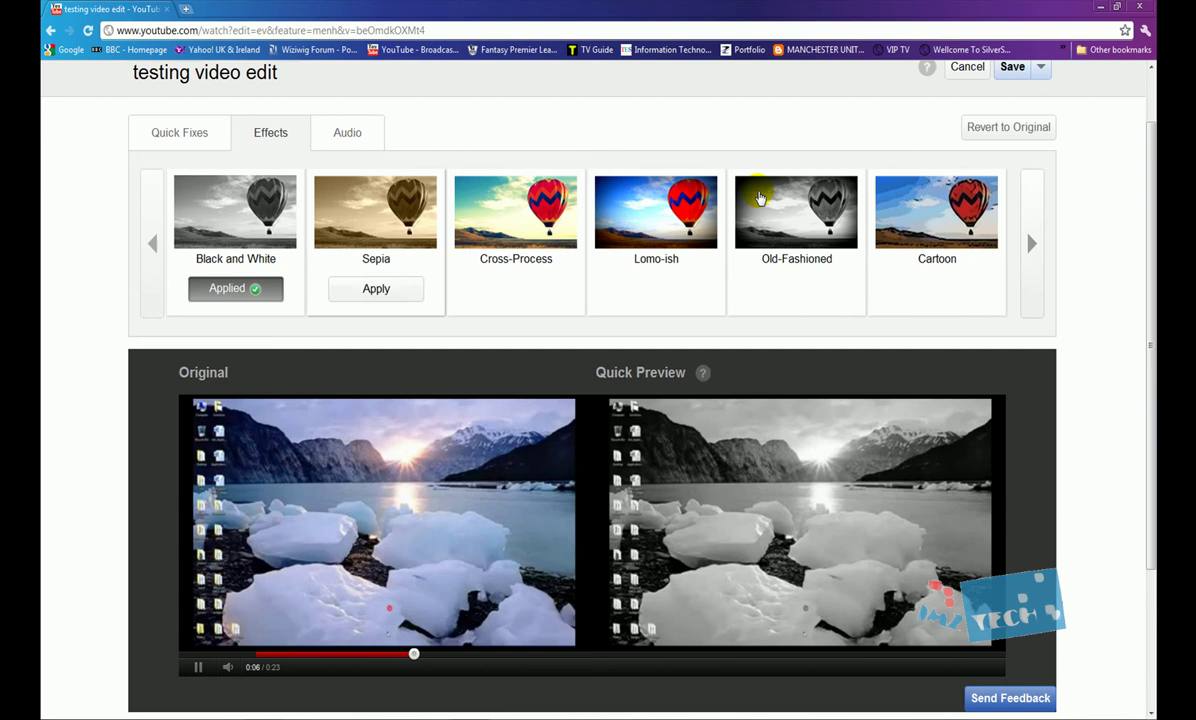
pyautogui.scroll(1, 1006, 120)
pyautogui.scroll(-1, 195, 315)
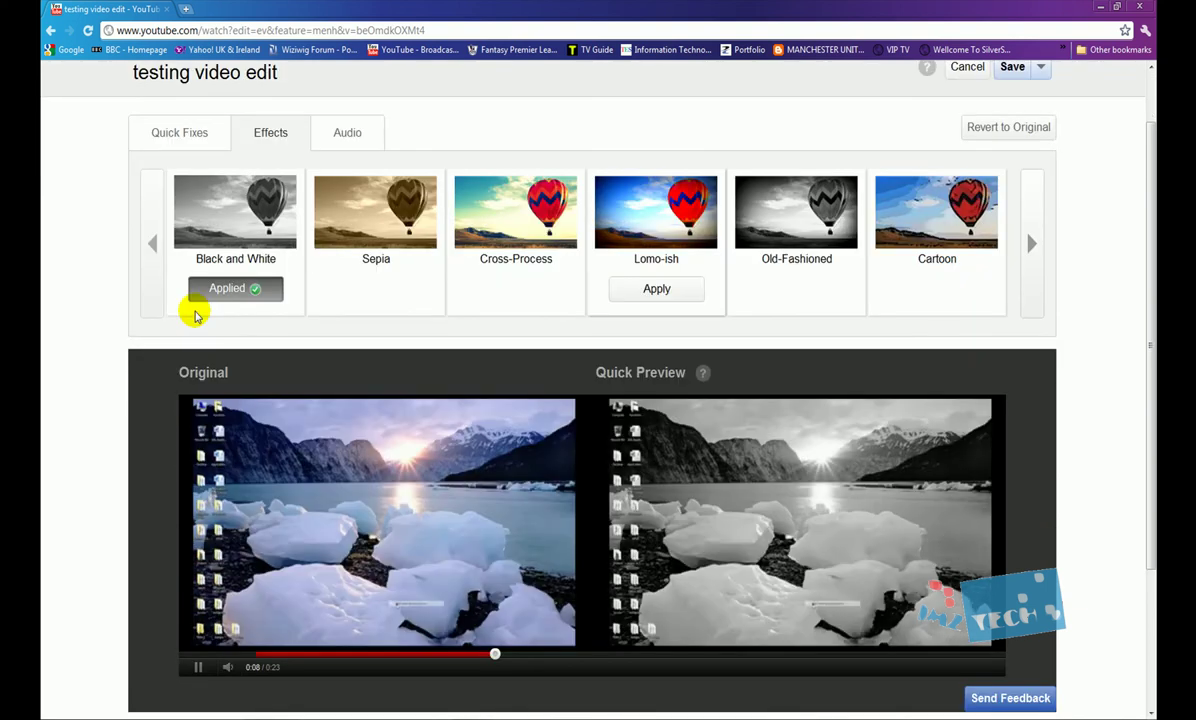
pyautogui.click(955, 222)
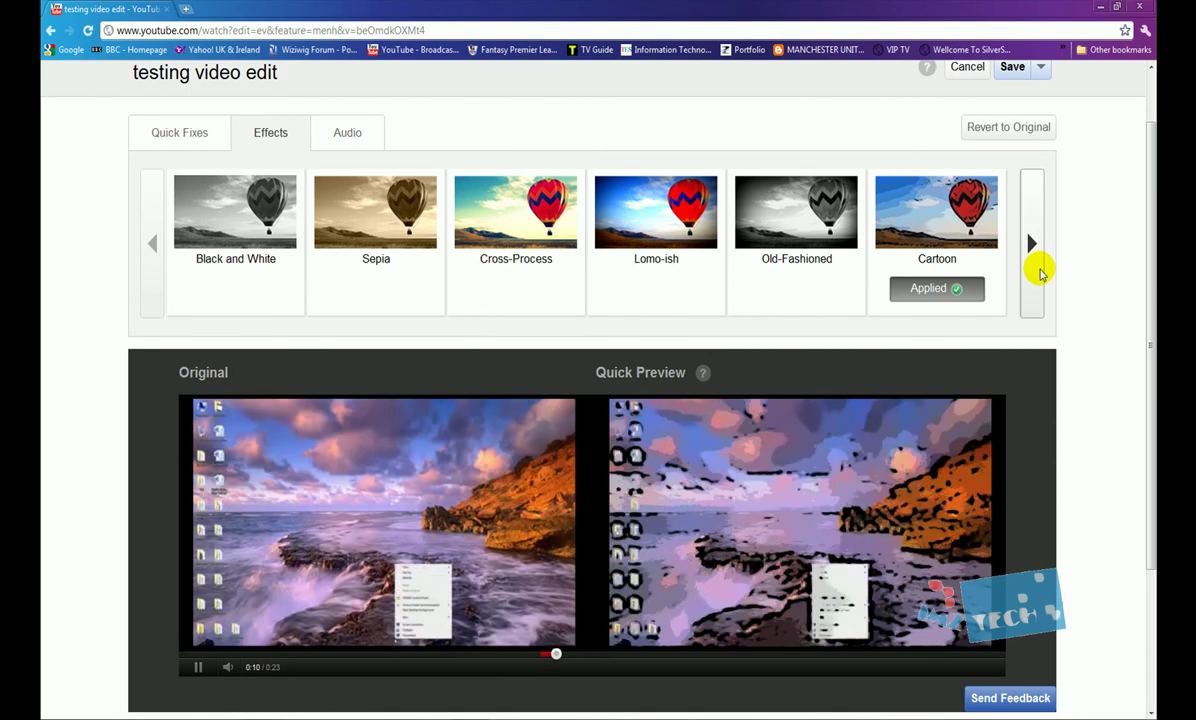
pyautogui.click(1040, 272)
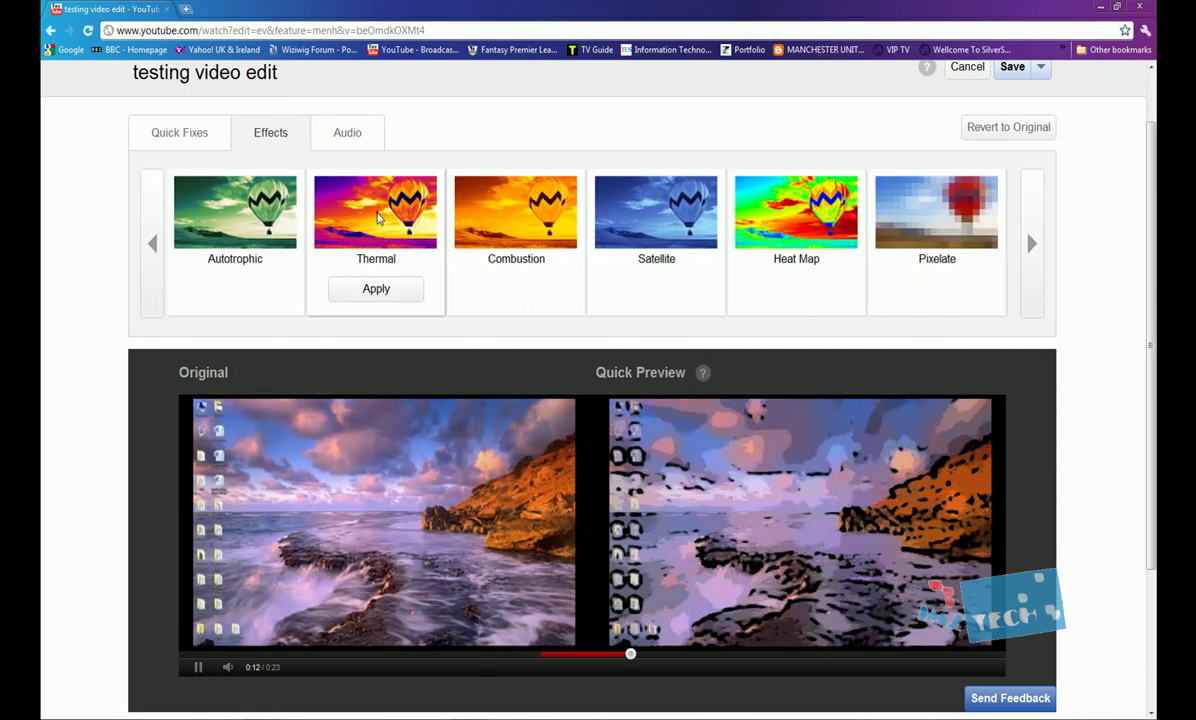
pyautogui.click(376, 288)
pyautogui.moveTo(928, 212)
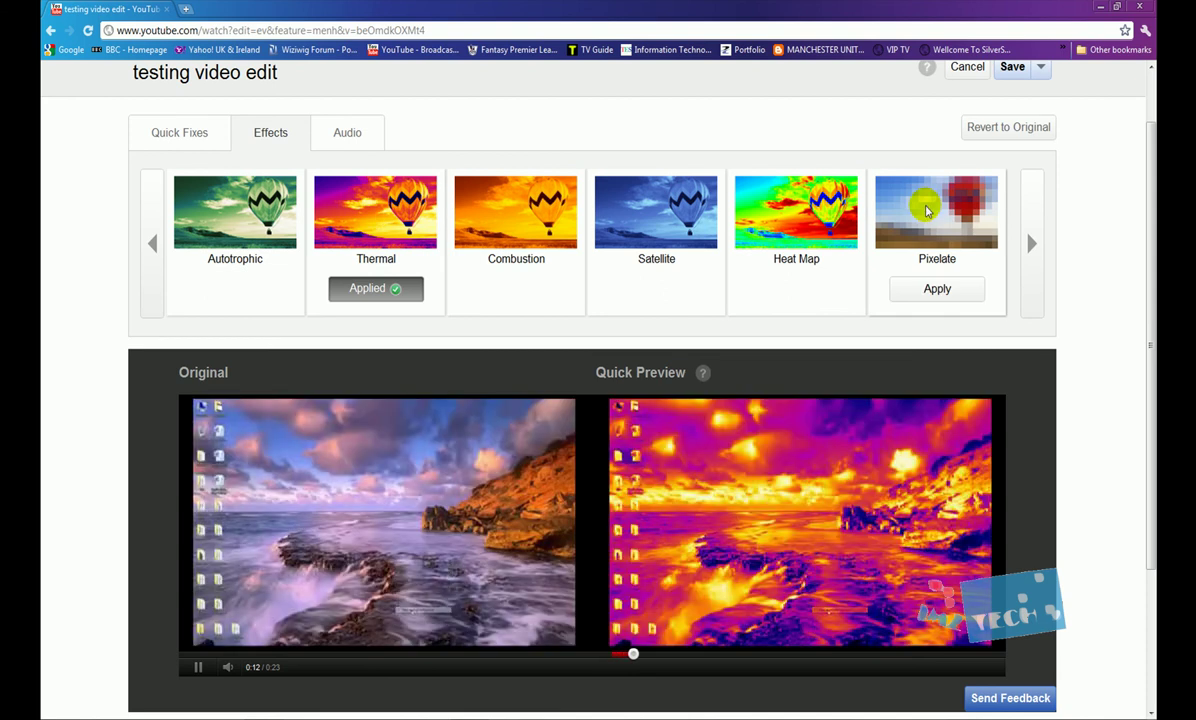
# Set the soundtrack to Bertholletia Excelsa 10 (30) after trying Beef Cake 5, then pause the preview
pyautogui.click(366, 147)
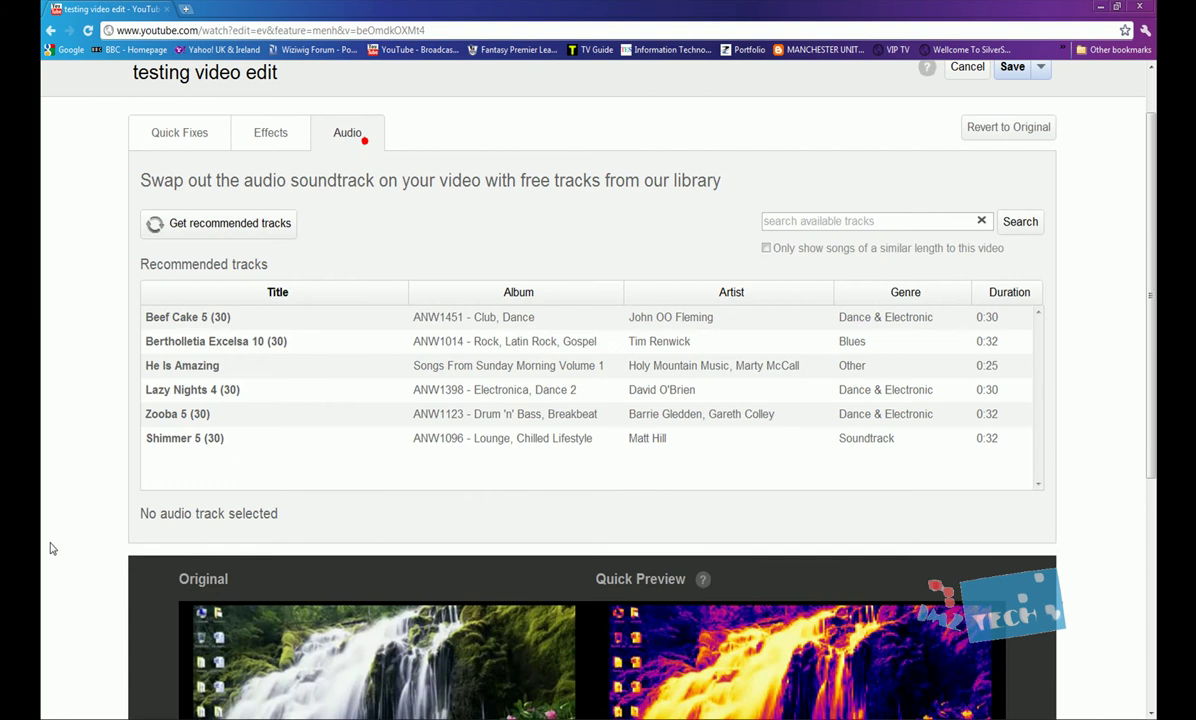
pyautogui.scroll(-2, 80, 494)
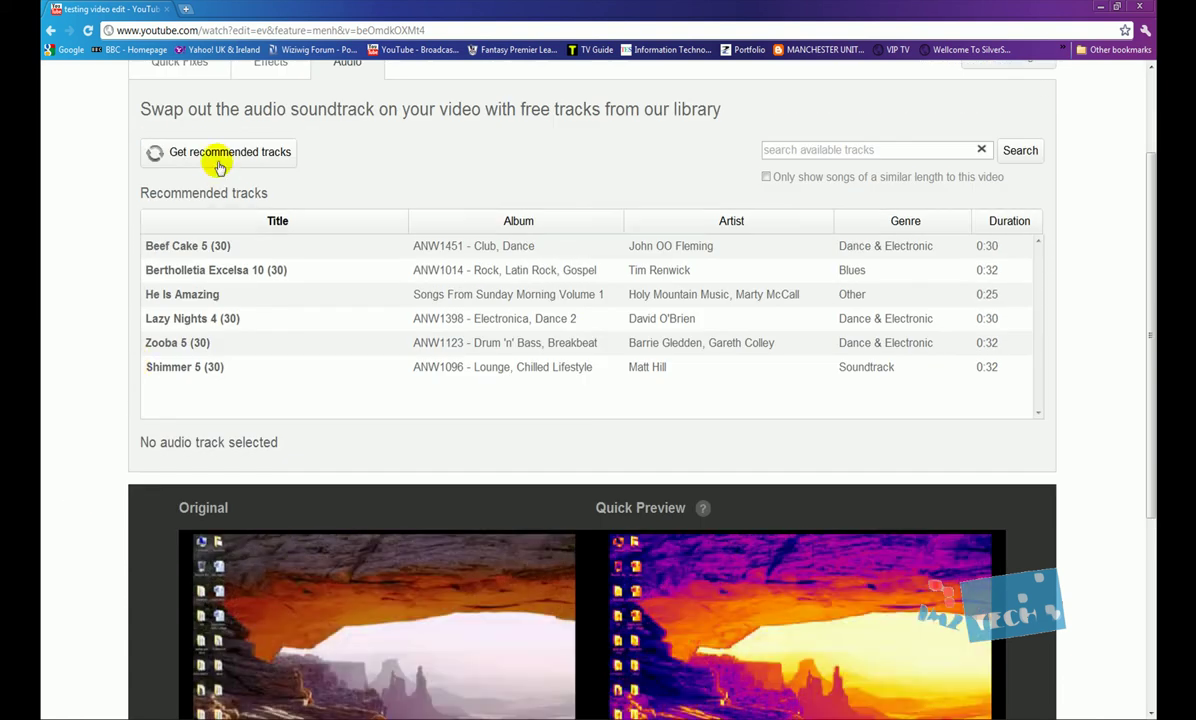
pyautogui.click(777, 149)
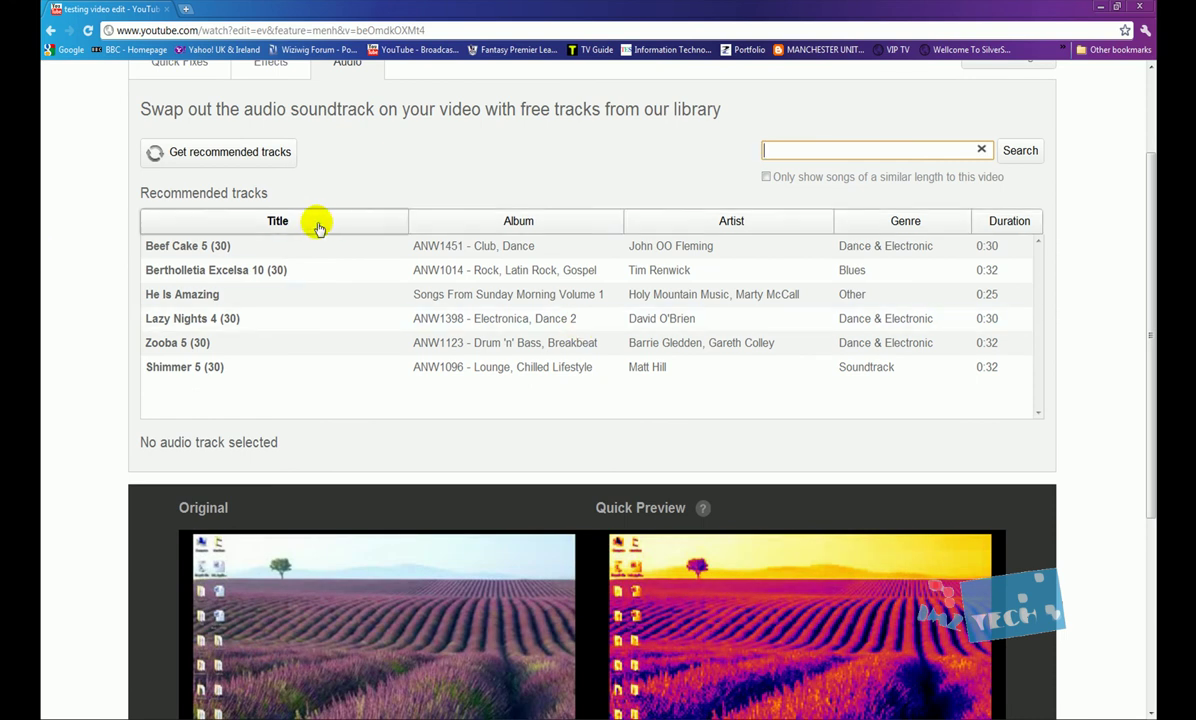
pyautogui.doubleClick(190, 250)
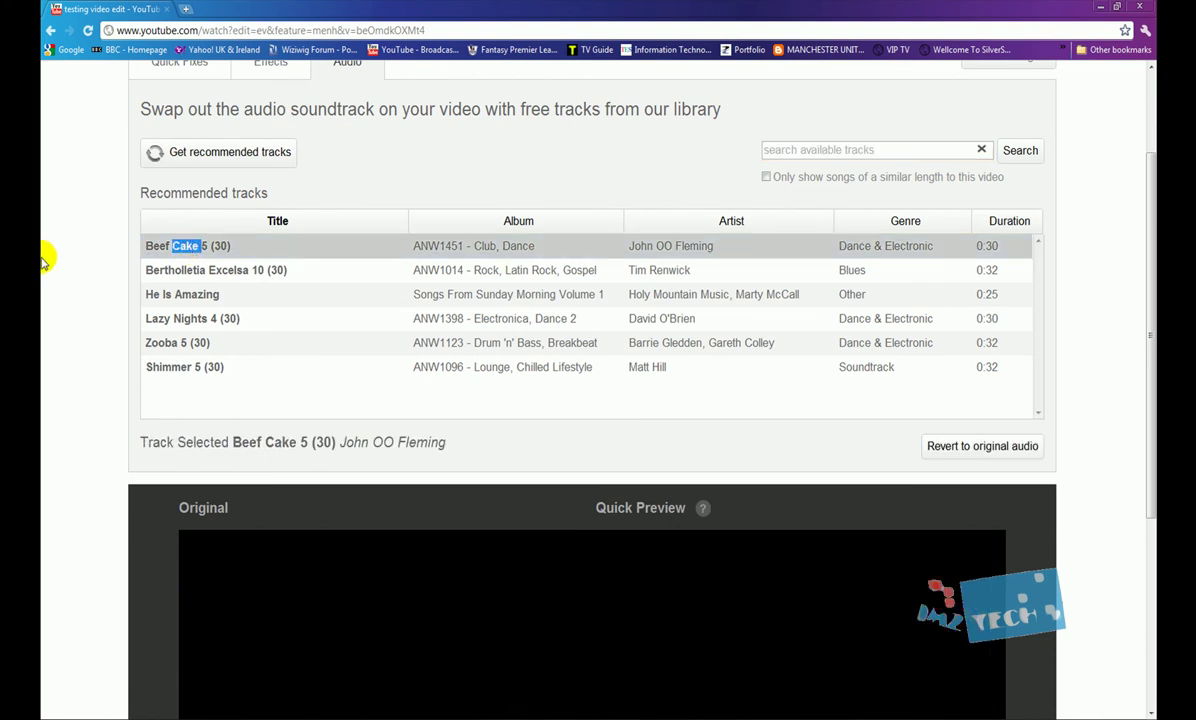
pyautogui.scroll(-2, 60, 262)
pyautogui.click(400, 127)
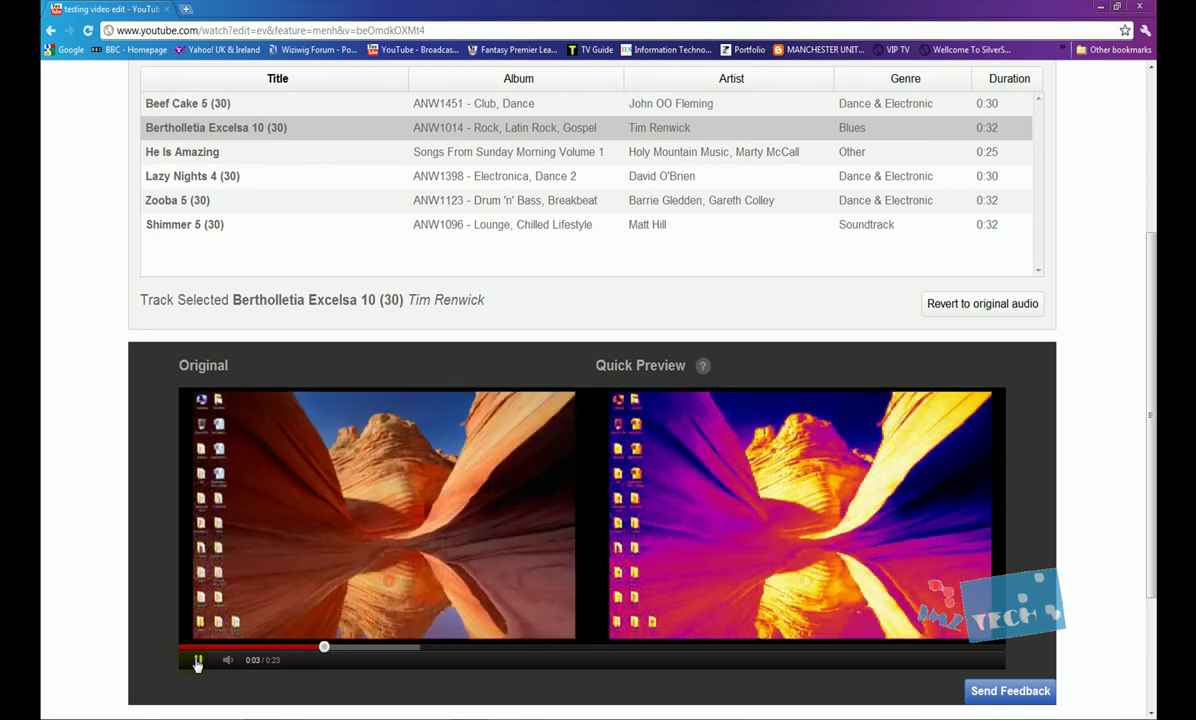
pyautogui.click(198, 661)
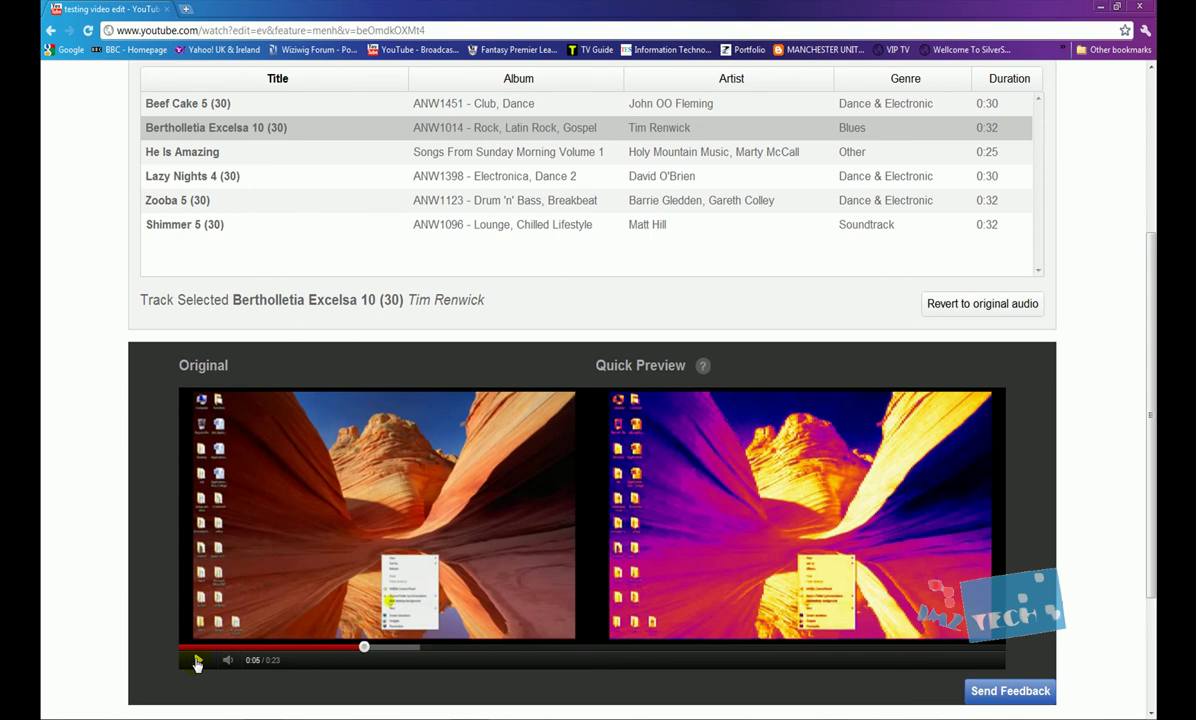
pyautogui.scroll(2, 86, 438)
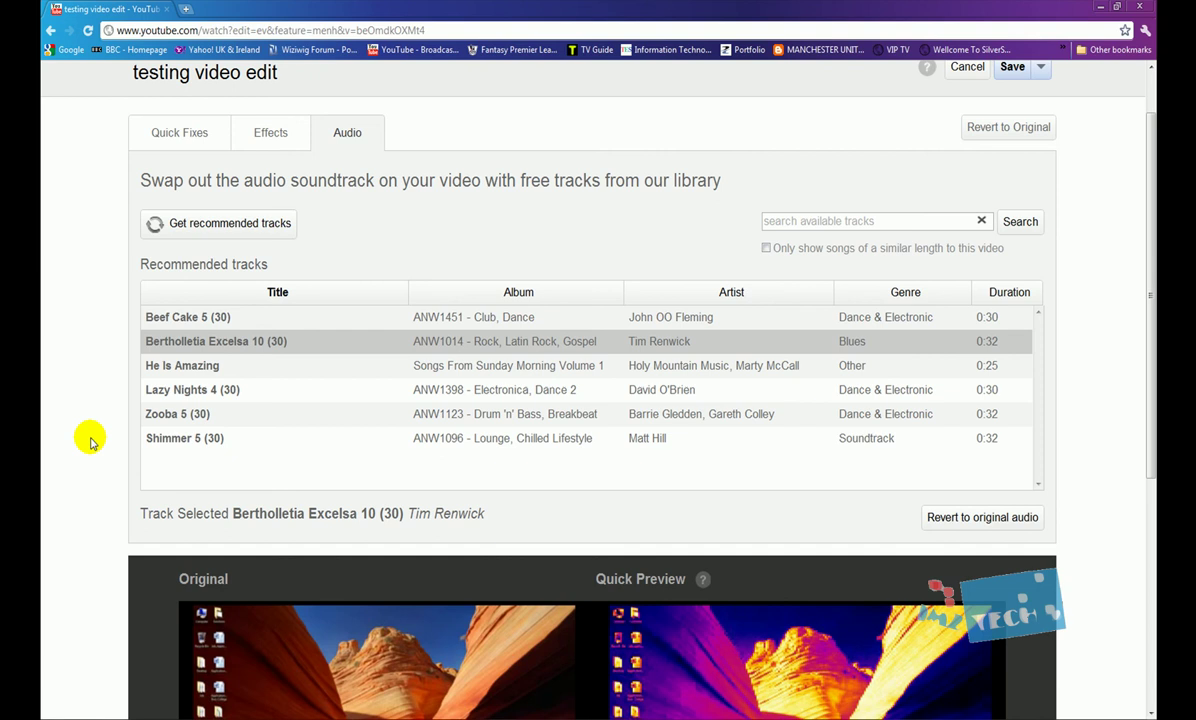
# Save the video edits and confirm the save
pyautogui.scroll(1, 650, 425)
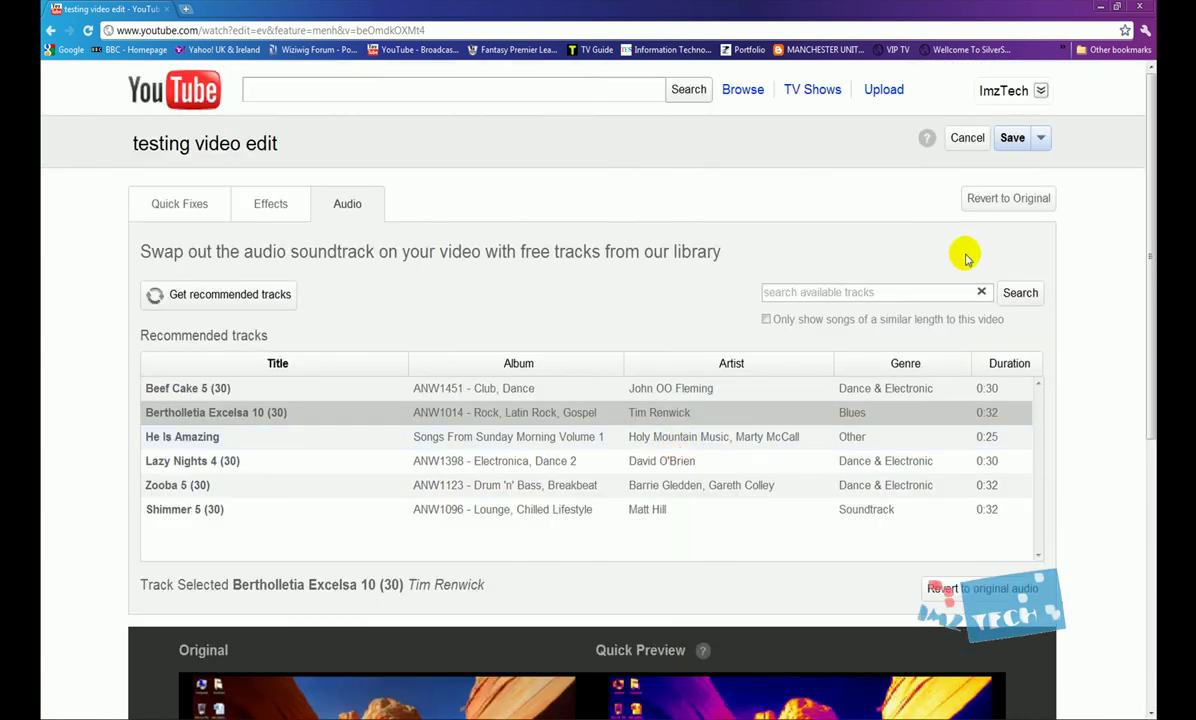
pyautogui.click(1011, 142)
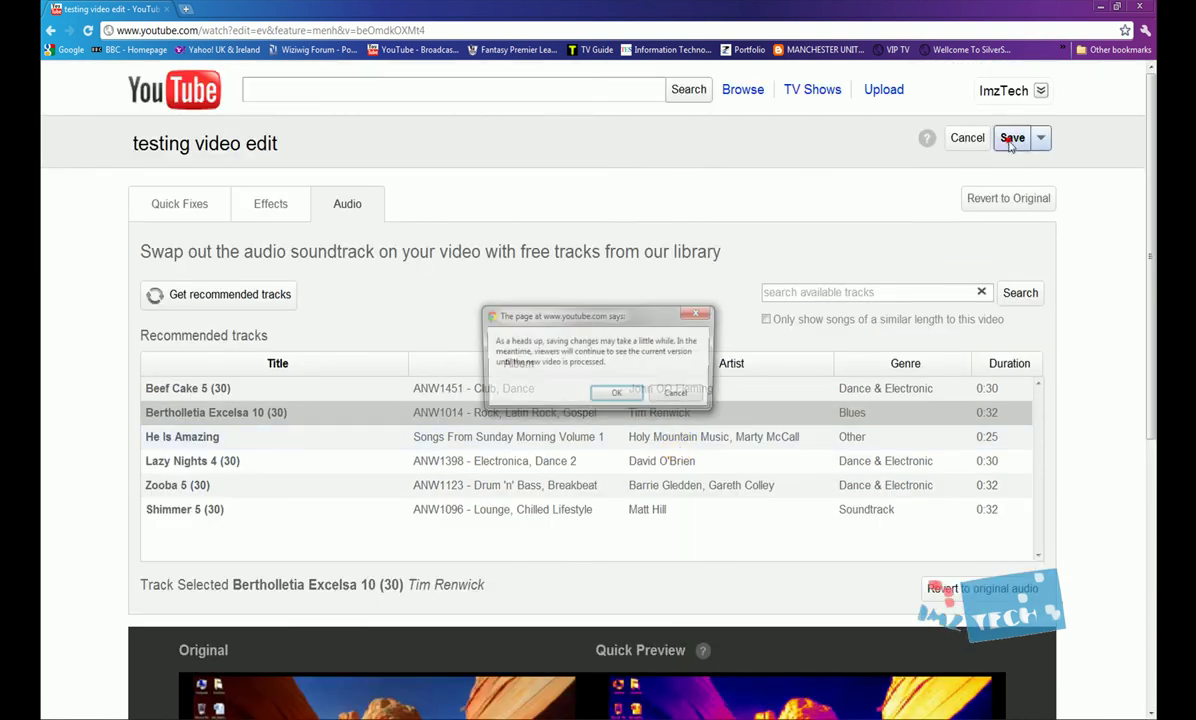
pyautogui.click(619, 396)
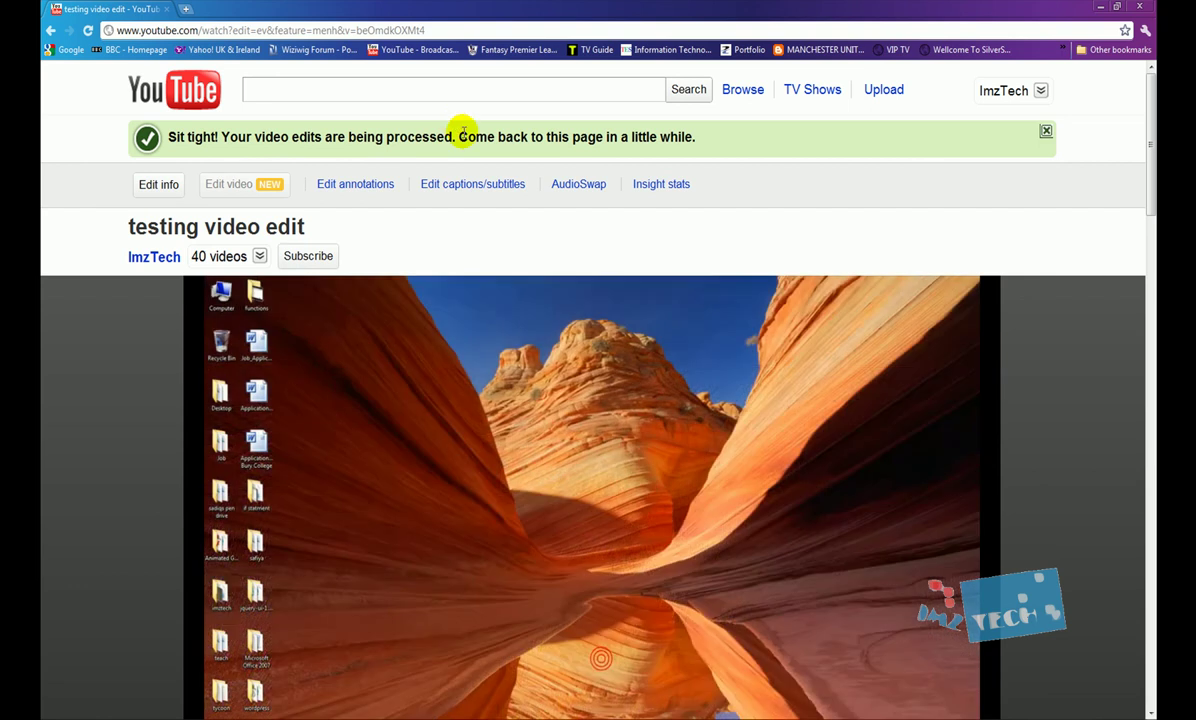
# Highlight part of the processing message, then scroll through the watch page
pyautogui.moveTo(460, 135); pyautogui.dragTo(721, 128)
pyautogui.click(729, 128)
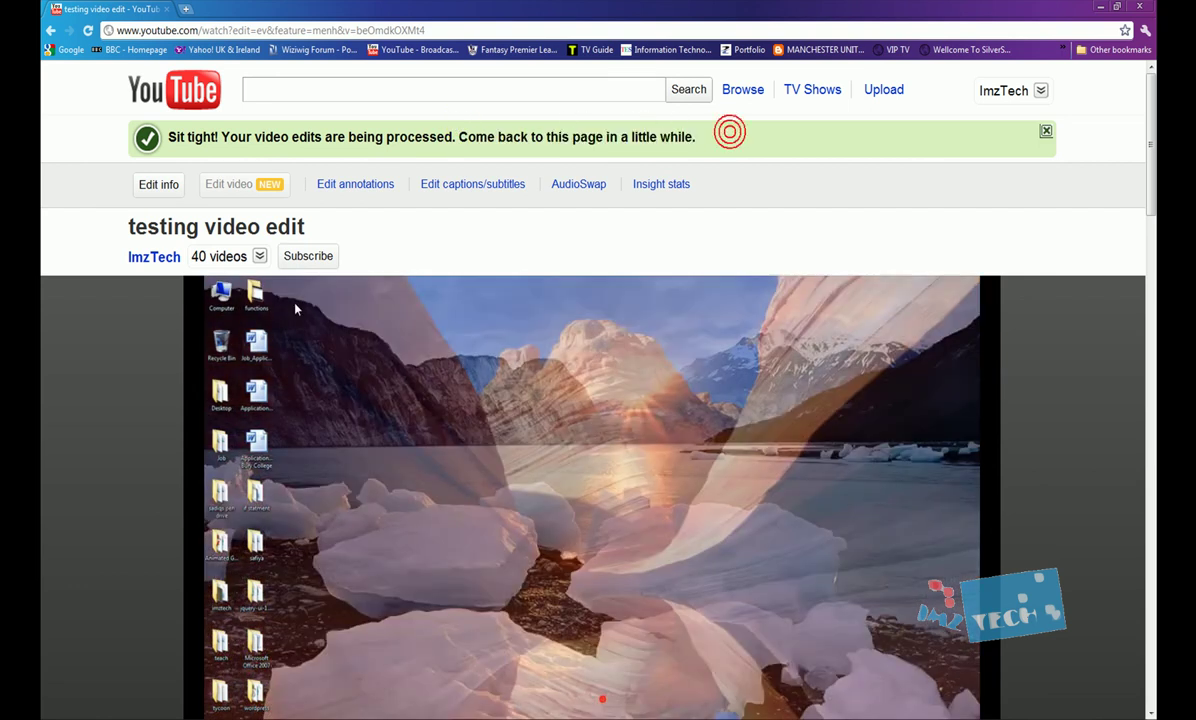
pyautogui.scroll(-1, 598, 680)
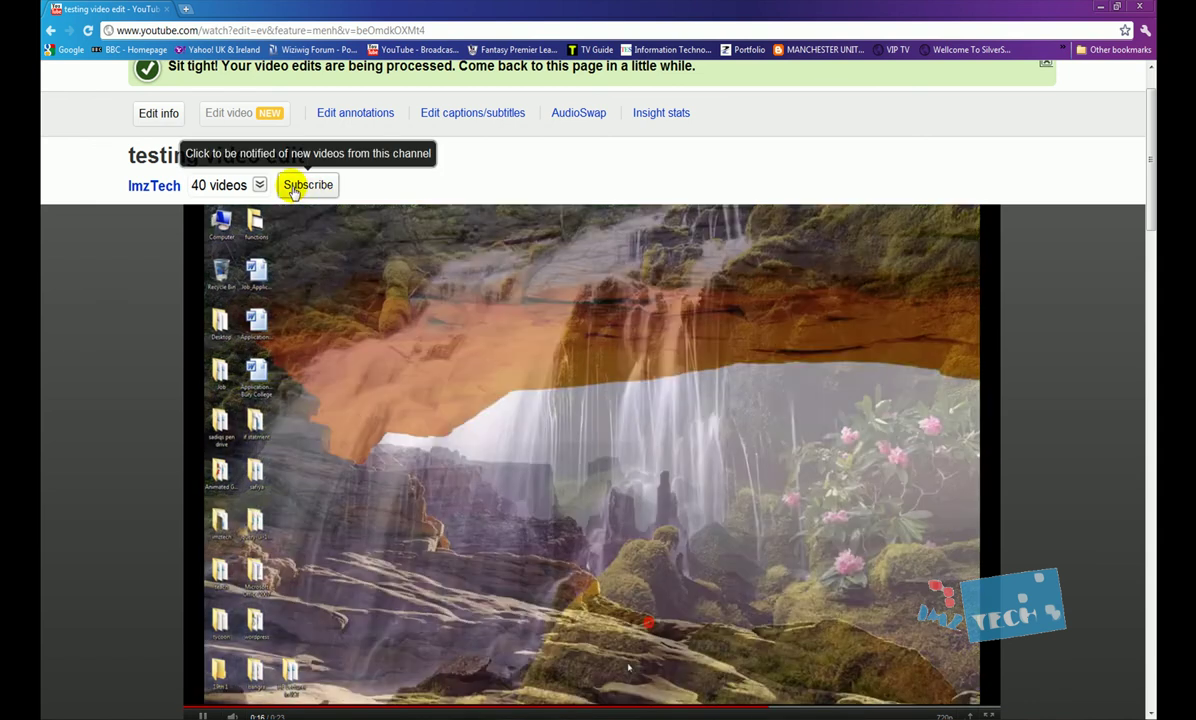
pyautogui.scroll(-1, 153, 456)
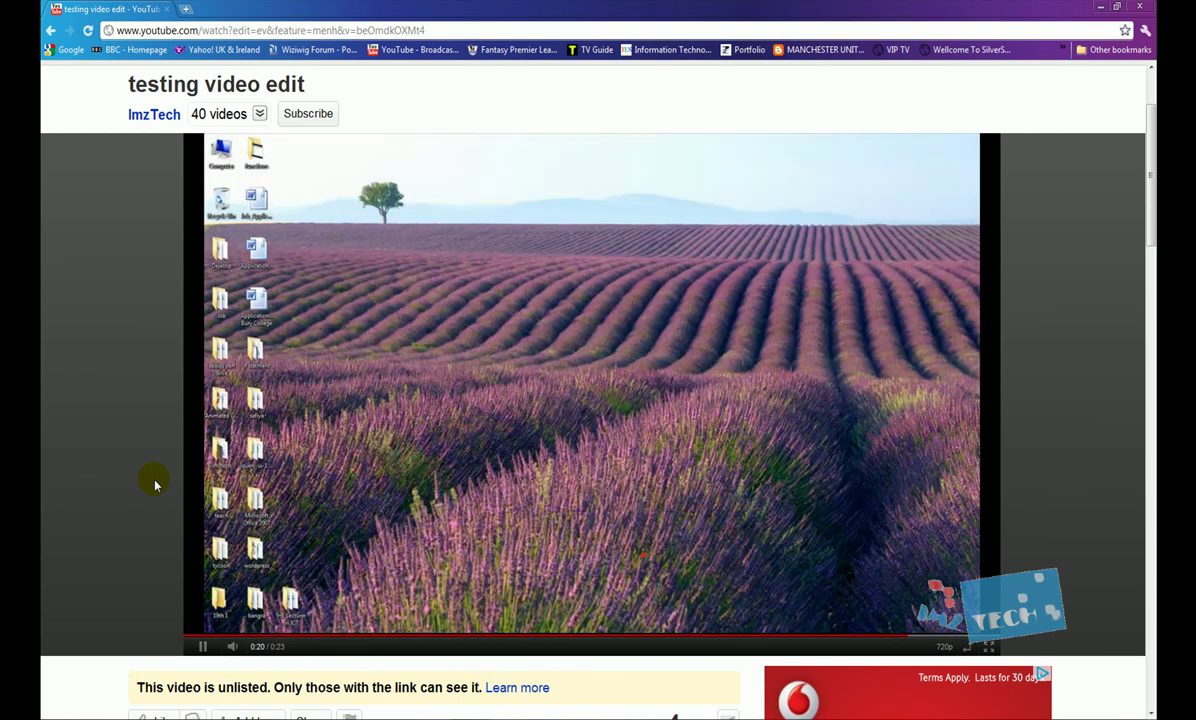
pyautogui.scroll(-2, 155, 485)
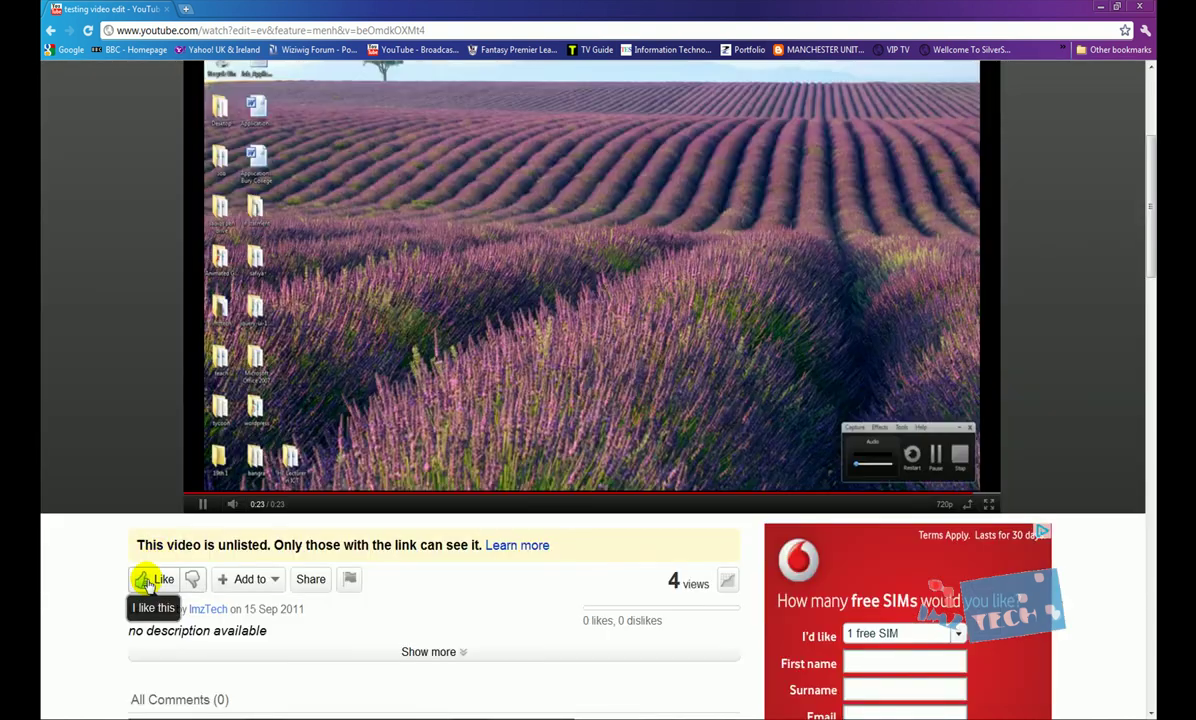
pyautogui.scroll(2, 147, 585)
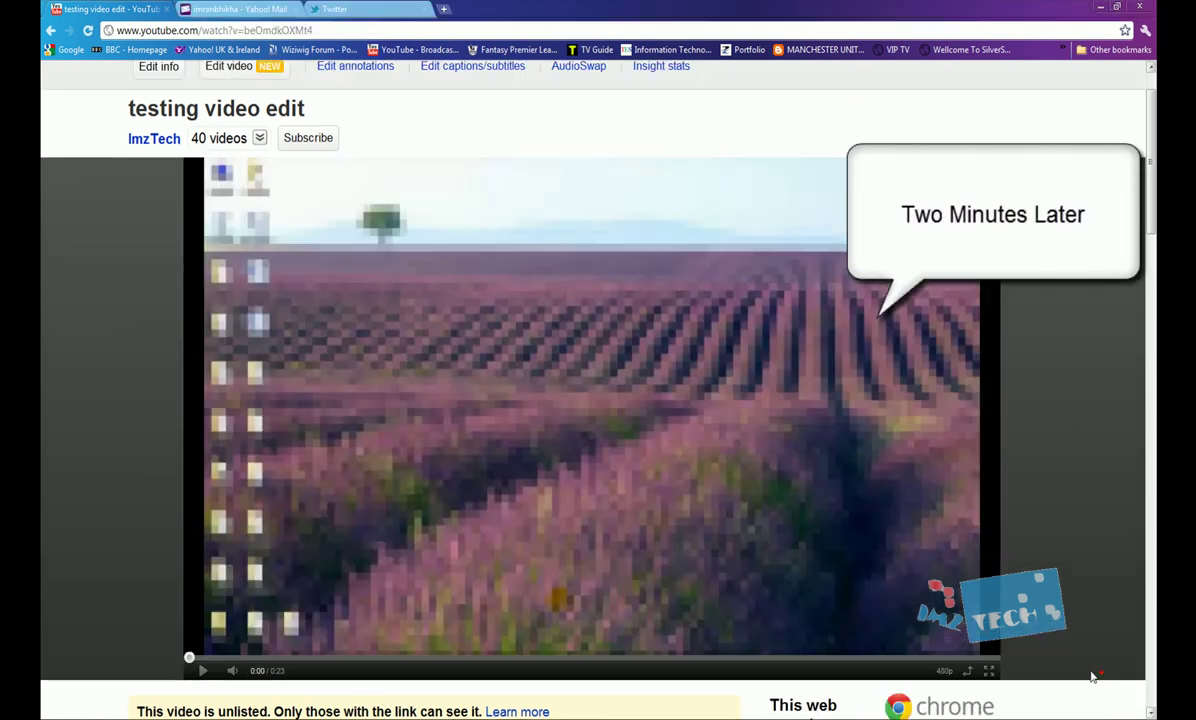
# Play 'testing video edit' from the start and pause it at 0:06
pyautogui.click(1087, 434)
pyautogui.click(713, 352)
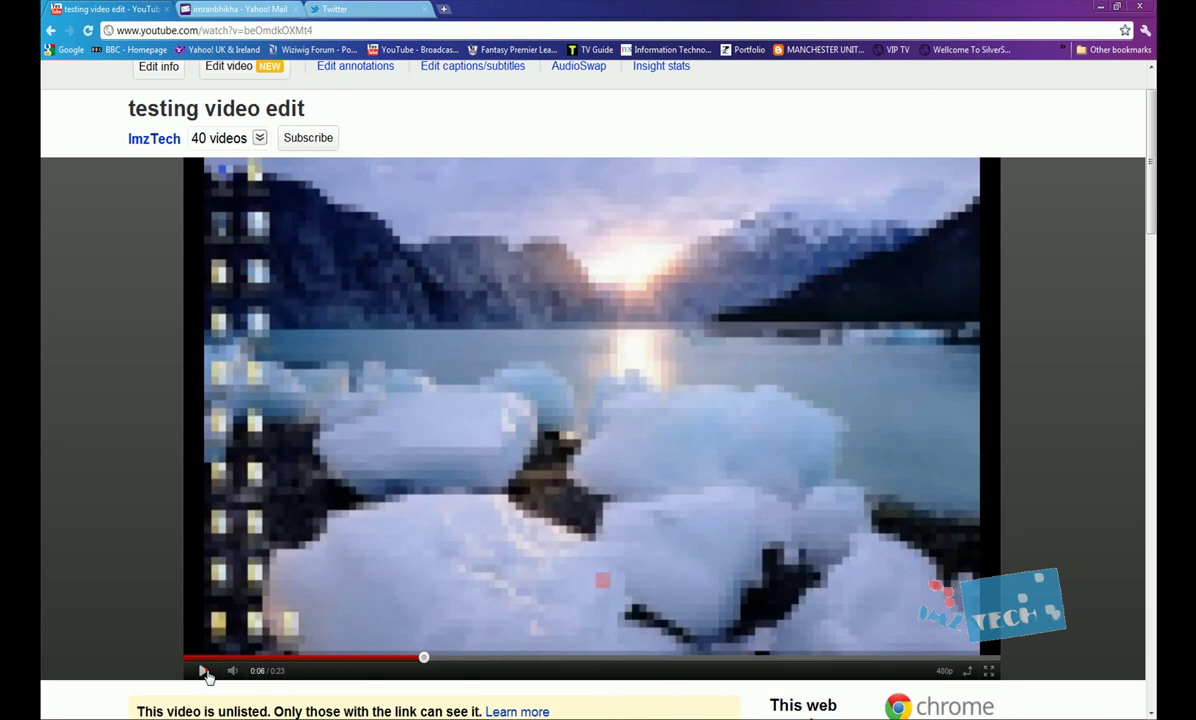
pyautogui.click(205, 673)
pyautogui.scroll(2, 121, 536)
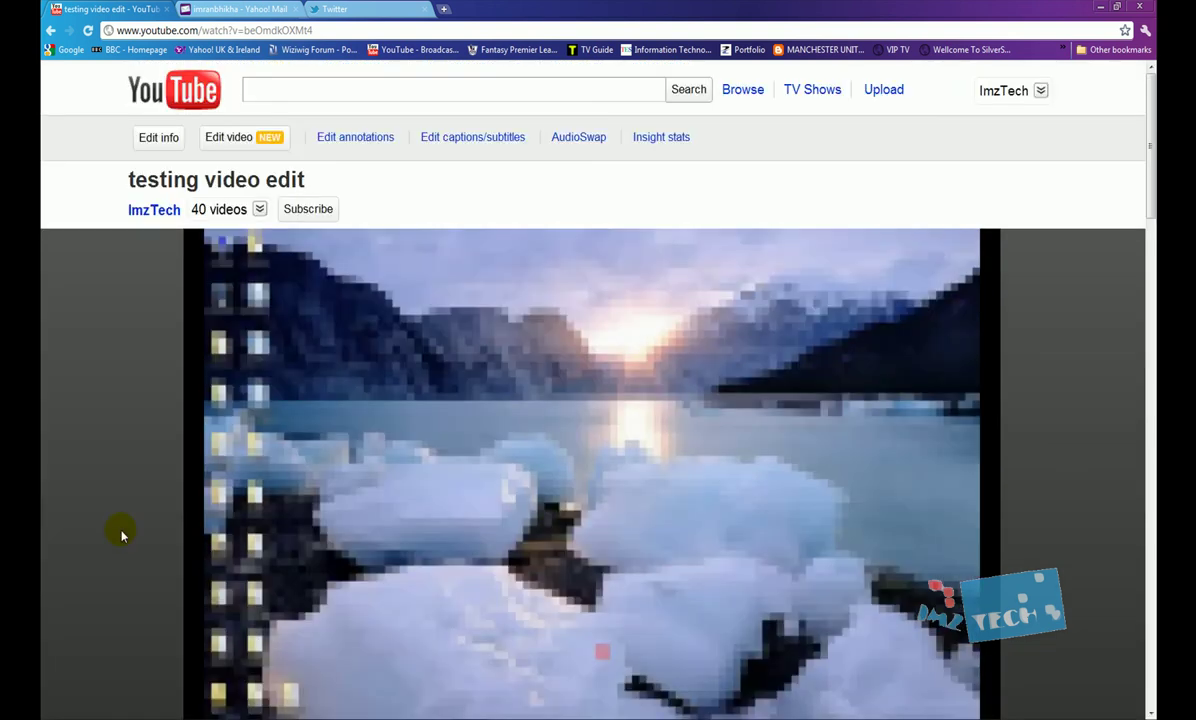